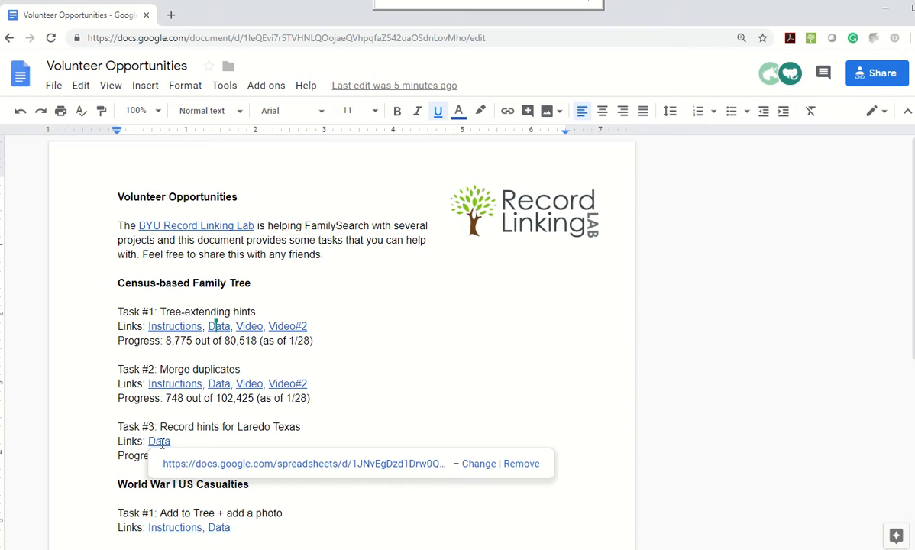
# - Open the Task #3 Laredo Texas data spreadsheet and go to the last claimed row in the volunteer column
pyautogui.click(193, 464)
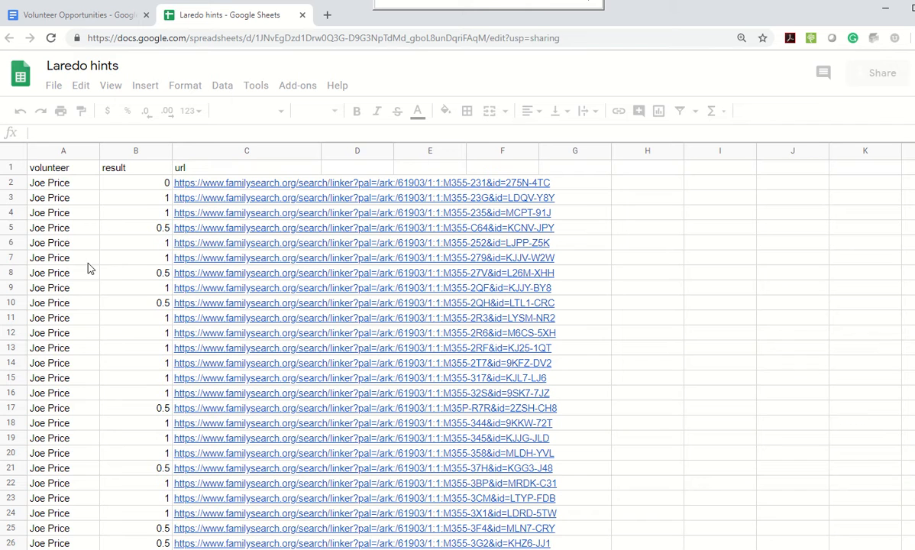
pyautogui.click(50, 231)
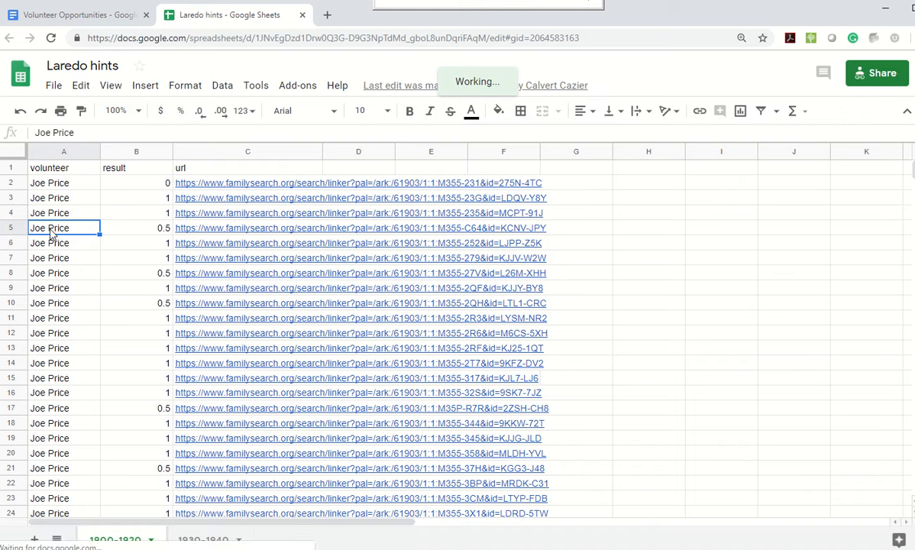
pyautogui.hotkey('ctrl', 'Down')
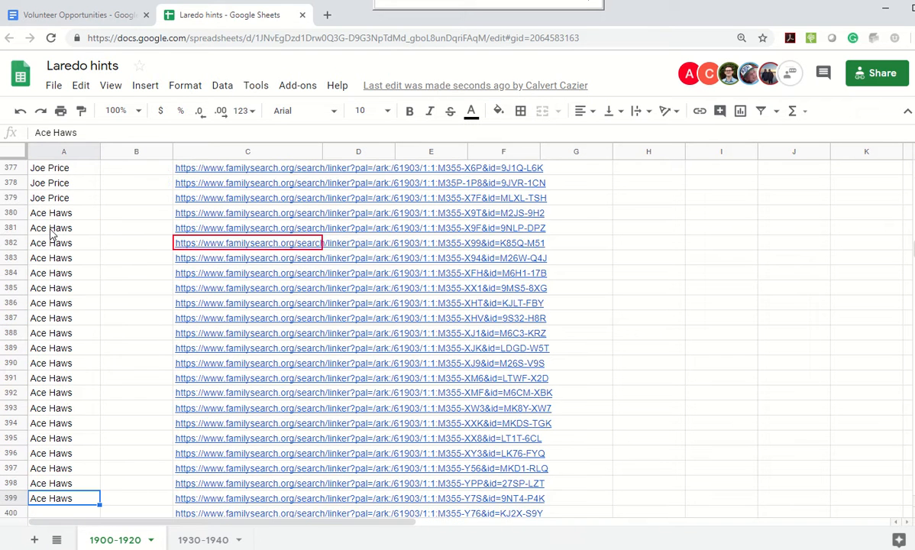
pyautogui.scroll(-3, 64, 412)
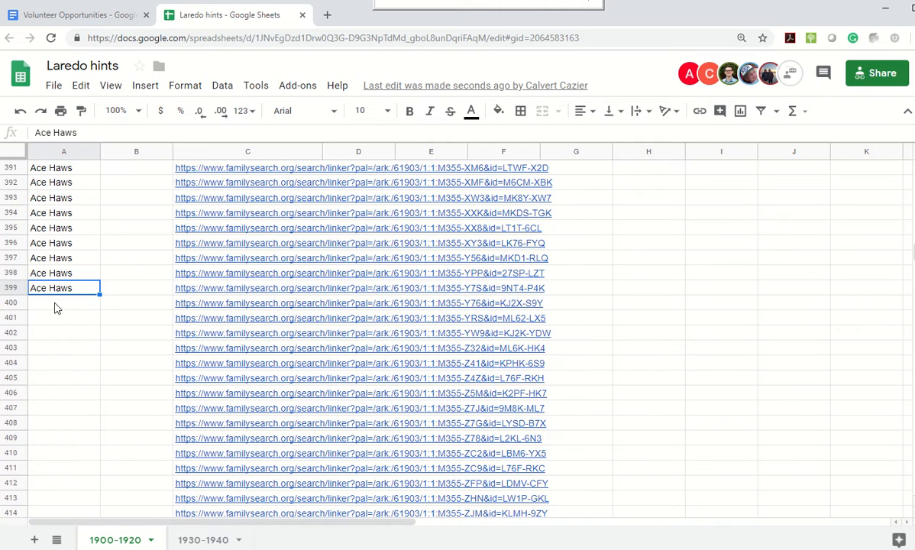
# - Claim rows 400 to 407 by entering the volunteer's name in A400 and filling it down to A407
pyautogui.click(55, 305)
pyautogui.write('Joe Price')
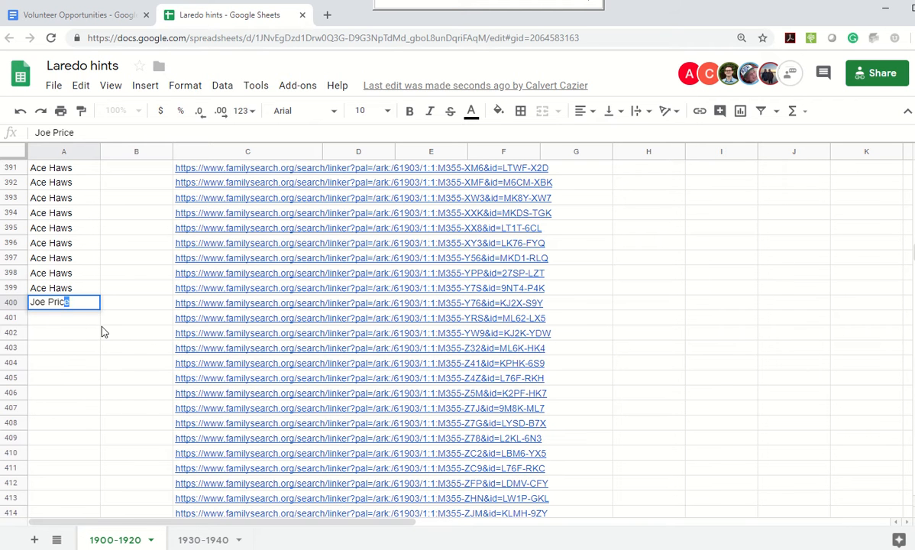
pyautogui.press('Return')
pyautogui.click(58, 309)
pyautogui.moveTo(58, 312); pyautogui.dragTo(57, 409)
pyautogui.hotkey('ctrl', 'd')
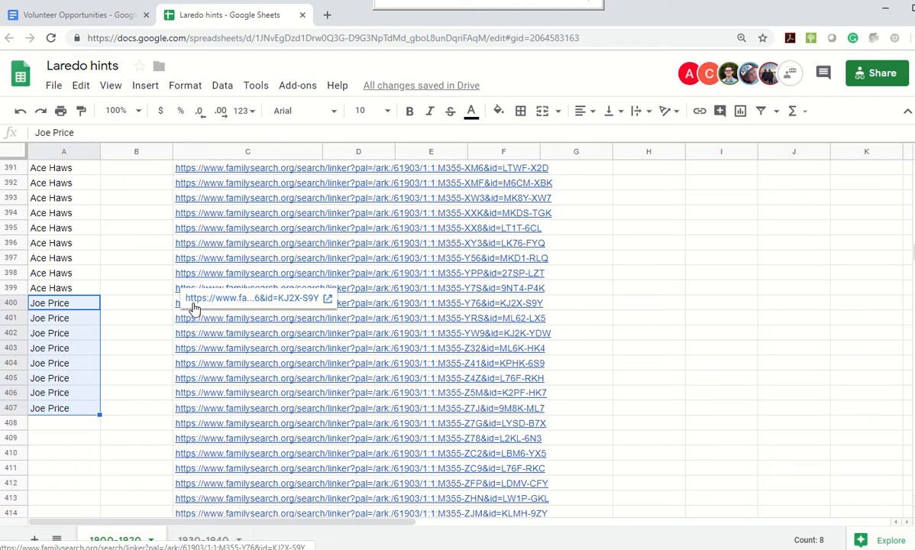
# - Check the record hint linked in row 400, including the tree daughter's details, and enter 0.5 as its result in B400 of the Laredo hints sheet
pyautogui.click(229, 299)
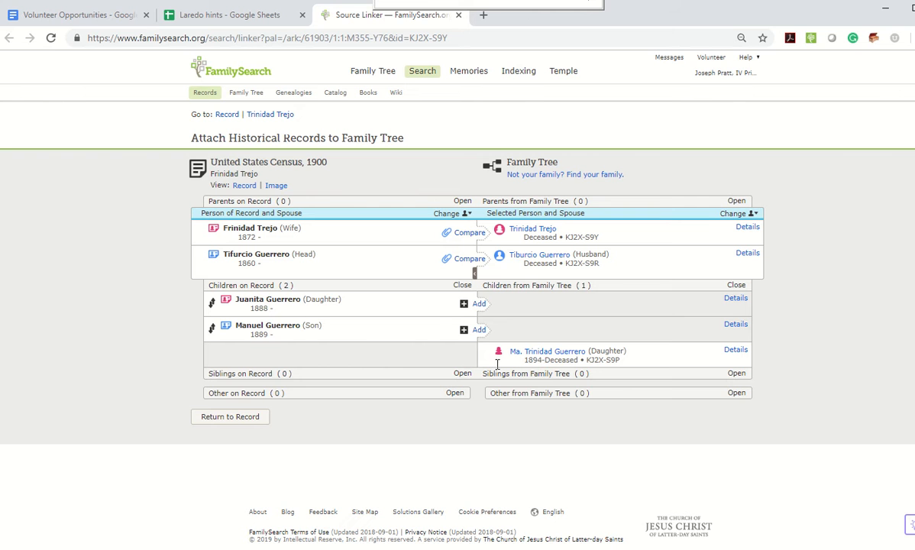
pyautogui.click(734, 352)
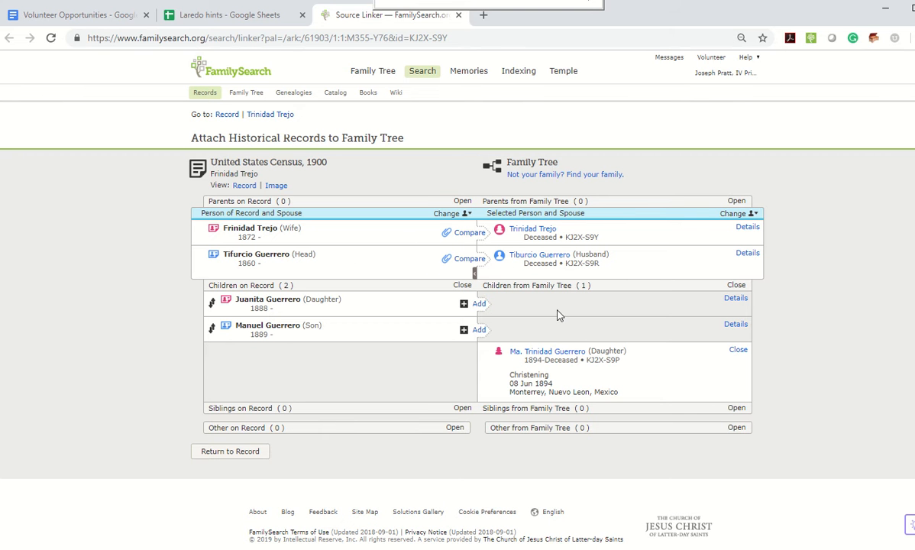
pyautogui.click(230, 21)
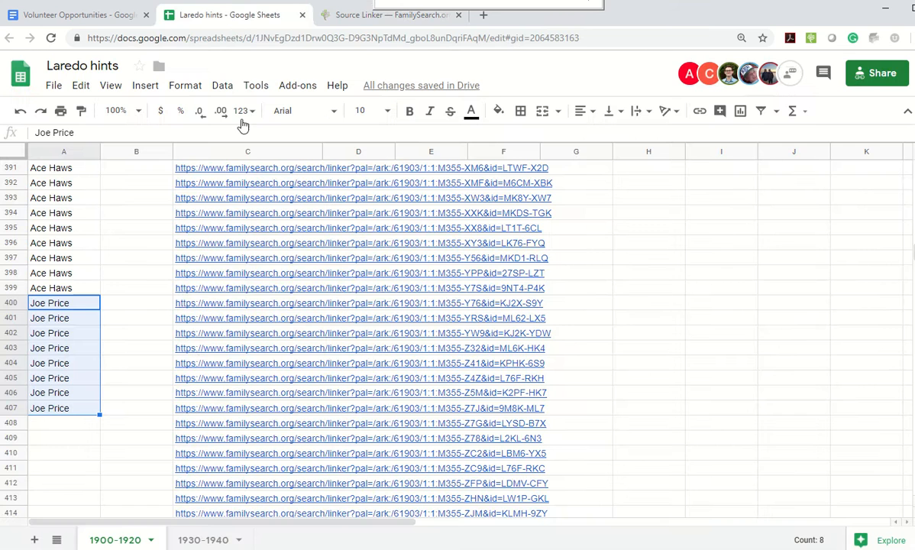
pyautogui.click(137, 307)
pyautogui.write('0.5')
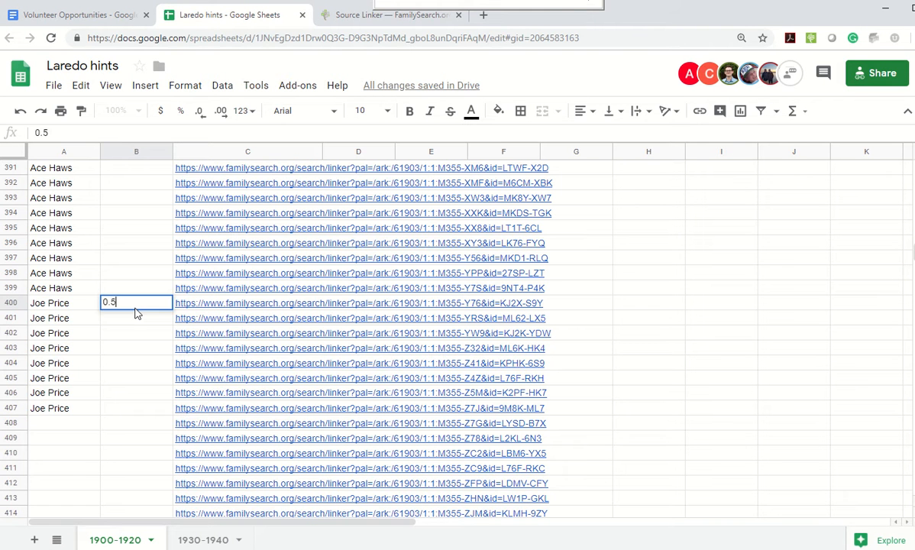
pyautogui.press('Return')
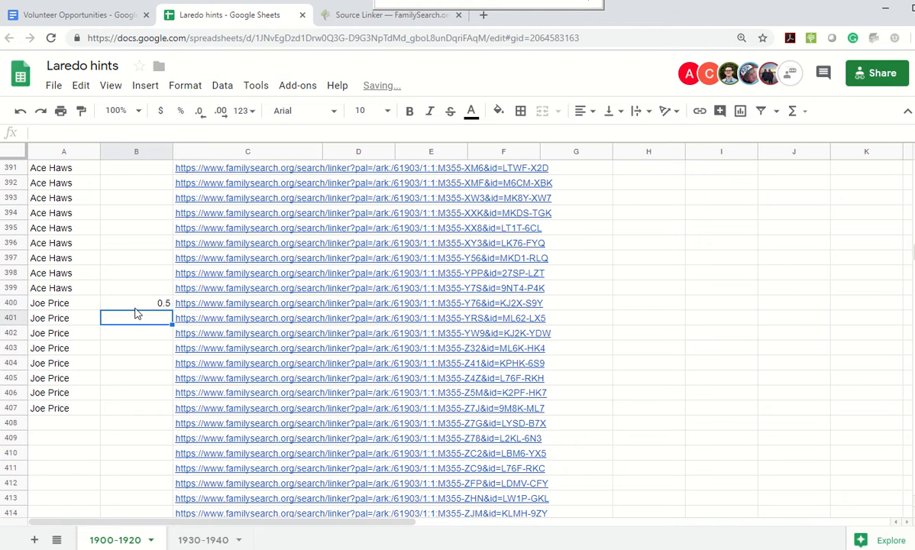
# - Open the record hint linked in row 401 and close the Source Linker page of the previous hint
pyautogui.click(206, 320)
pyautogui.click(205, 301)
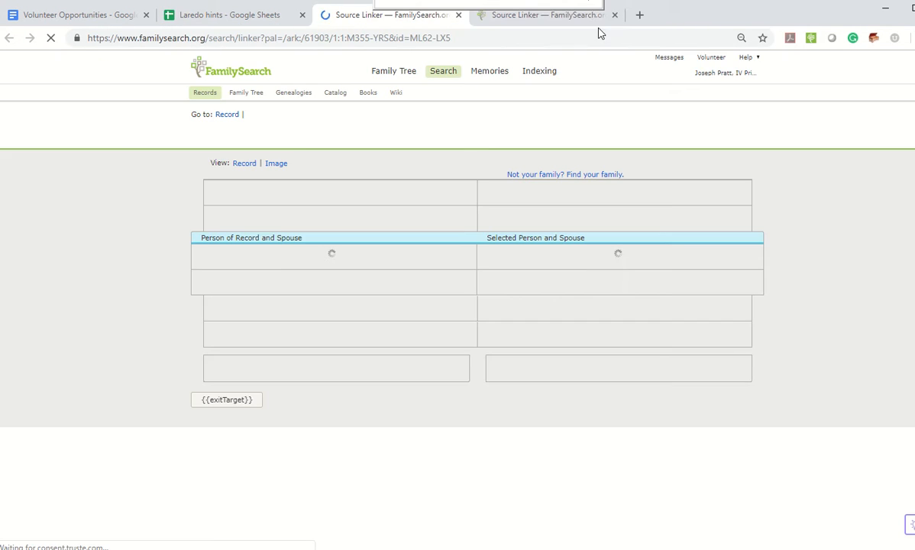
pyautogui.click(615, 14)
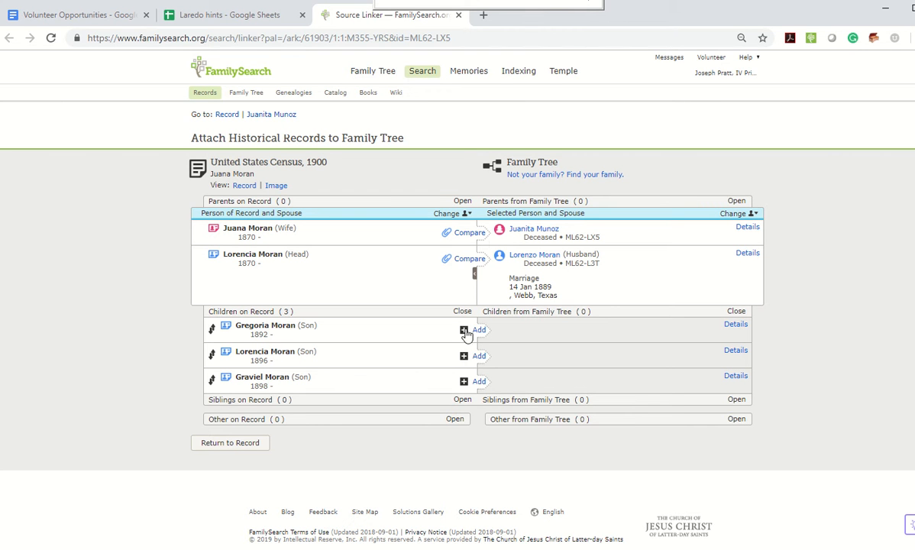
# - Attach the 1900 census record to the wife in Family Tree, adding its birth, immigration and residence information
pyautogui.click(471, 233)
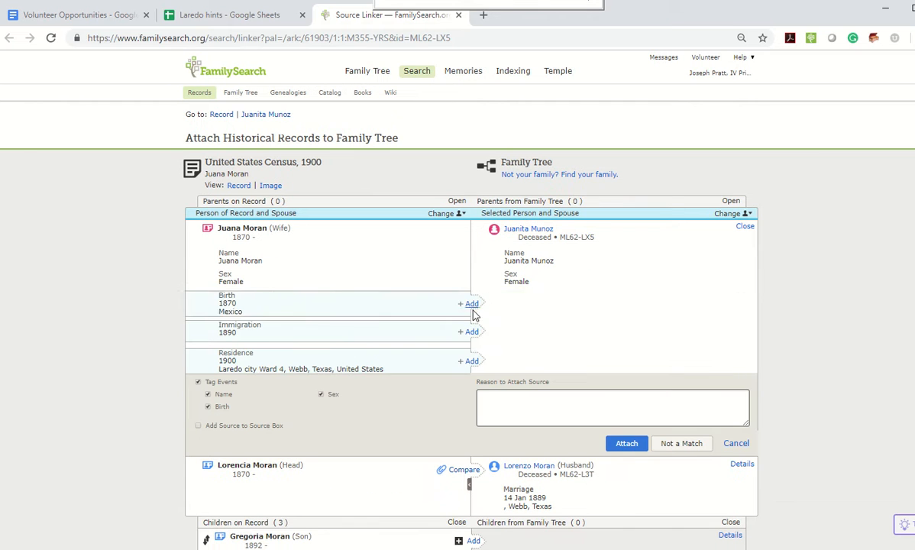
pyautogui.click(468, 302)
pyautogui.click(468, 329)
pyautogui.click(470, 360)
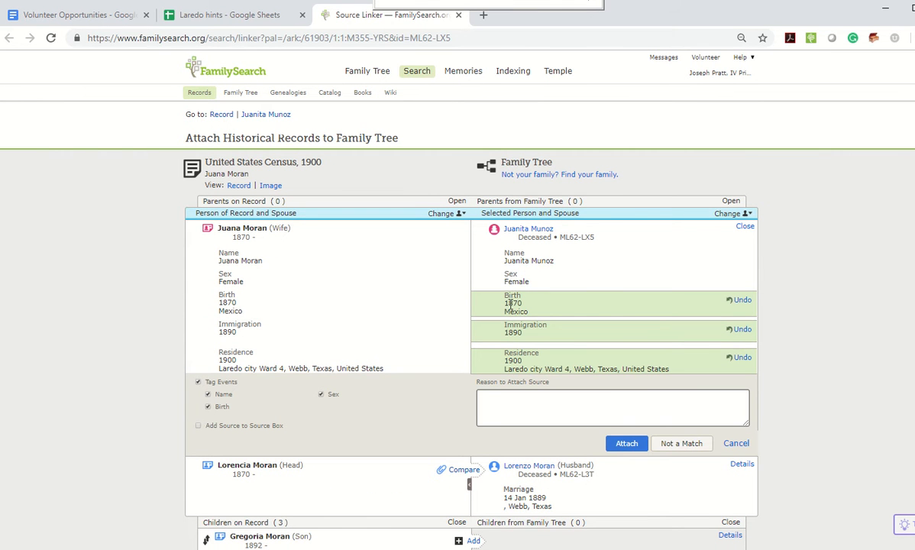
pyautogui.click(743, 465)
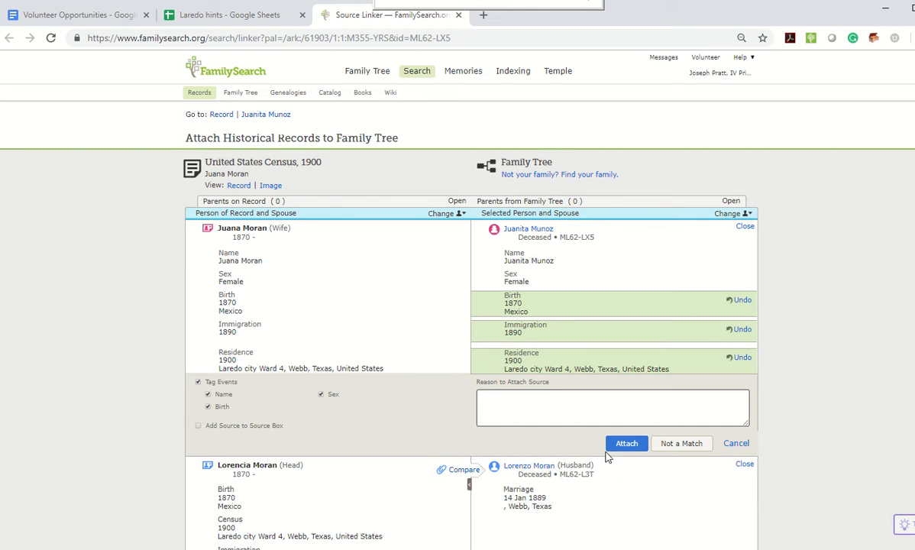
pyautogui.click(621, 444)
# - Attach the 1900 census record to the husband, adding its birth, immigration and residence information to the tree
pyautogui.click(458, 259)
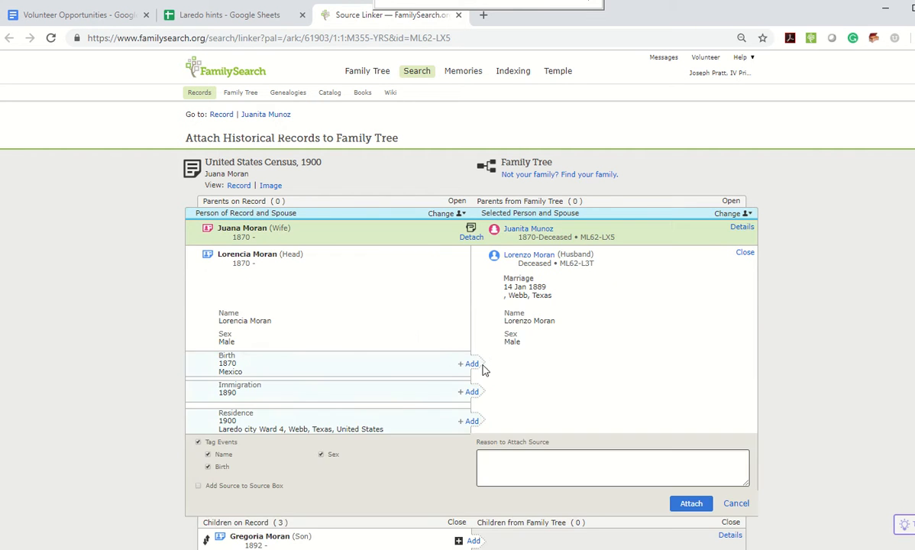
pyautogui.click(471, 364)
pyautogui.click(472, 391)
pyautogui.click(472, 420)
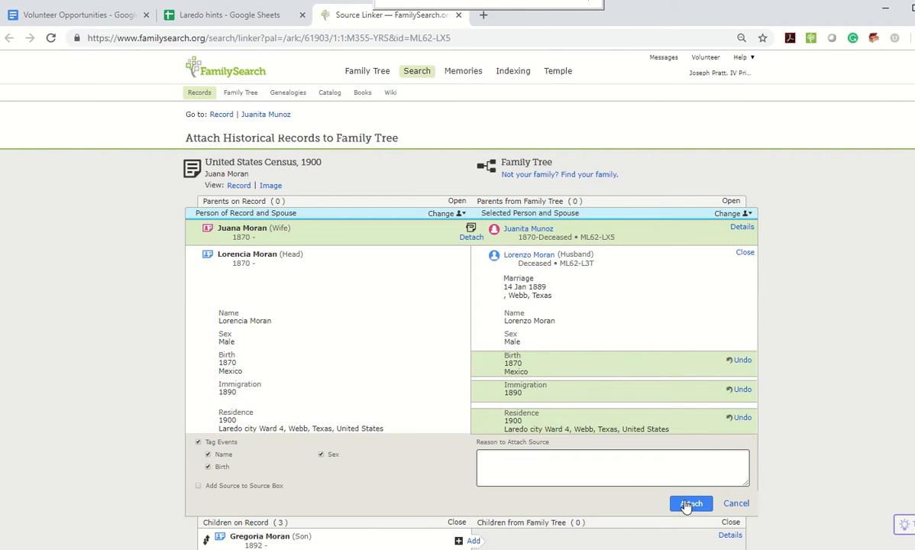
pyautogui.click(691, 504)
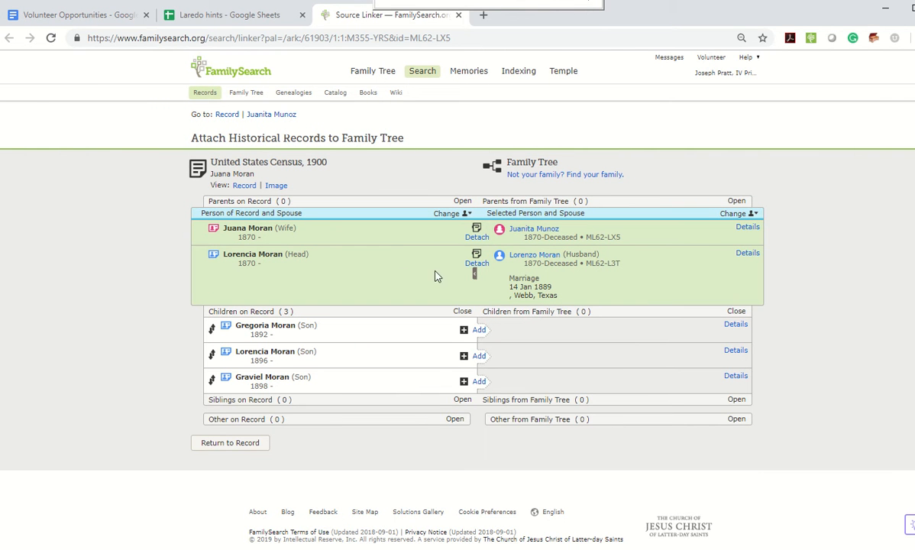
# - Create the first listed son as a new deceased person in Family Tree, then attach the census record with his 1900 residence
pyautogui.click(479, 330)
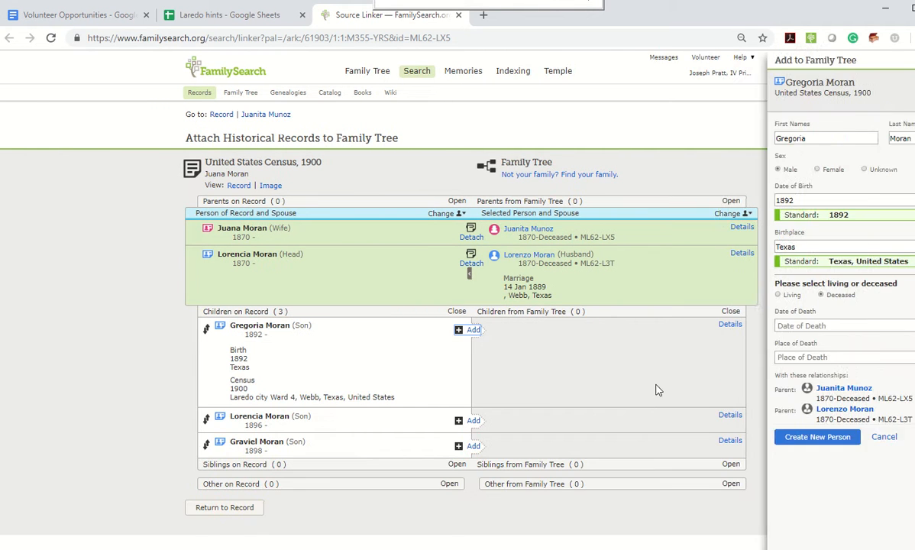
pyautogui.click(737, 437)
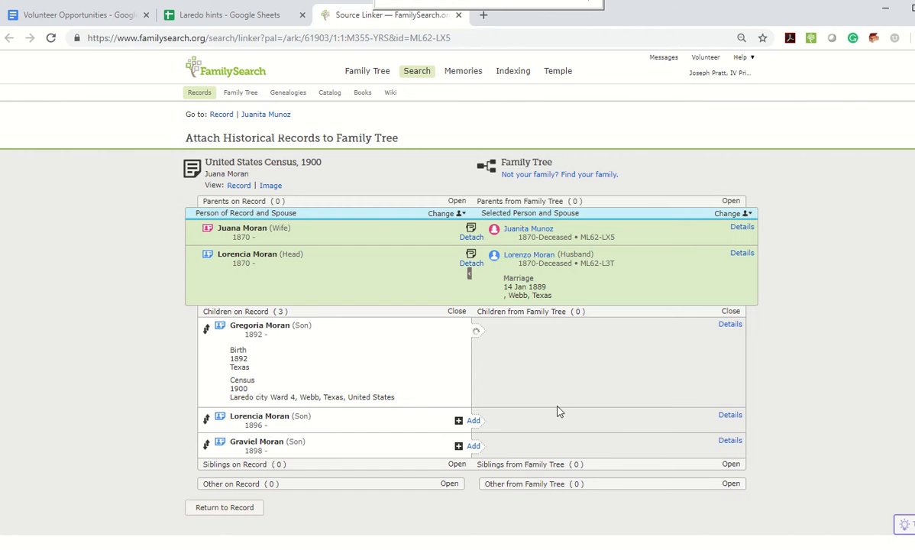
pyautogui.click(470, 430)
pyautogui.scroll(-2, 642, 412)
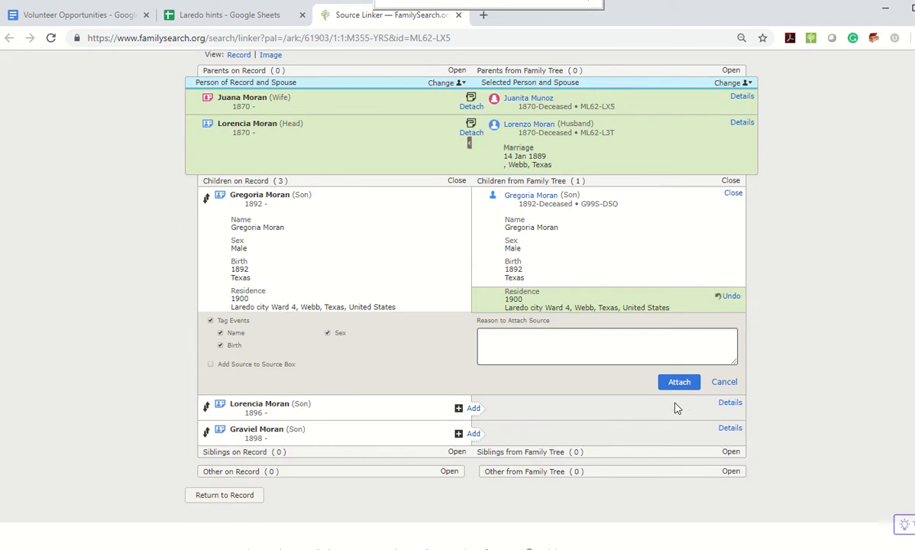
pyautogui.click(676, 380)
# - Create the second listed son as a new person under both parents and attach the census record with his 1900 residence
pyautogui.click(479, 357)
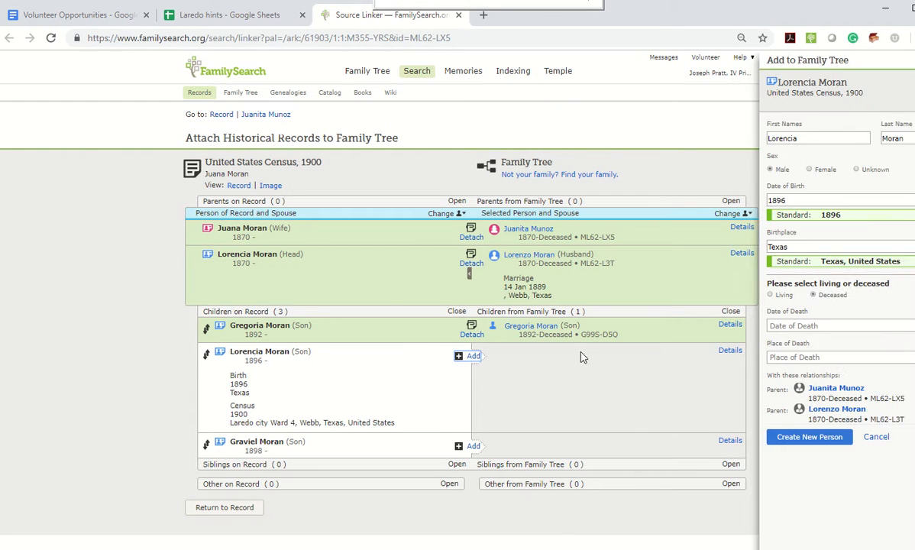
pyautogui.click(734, 439)
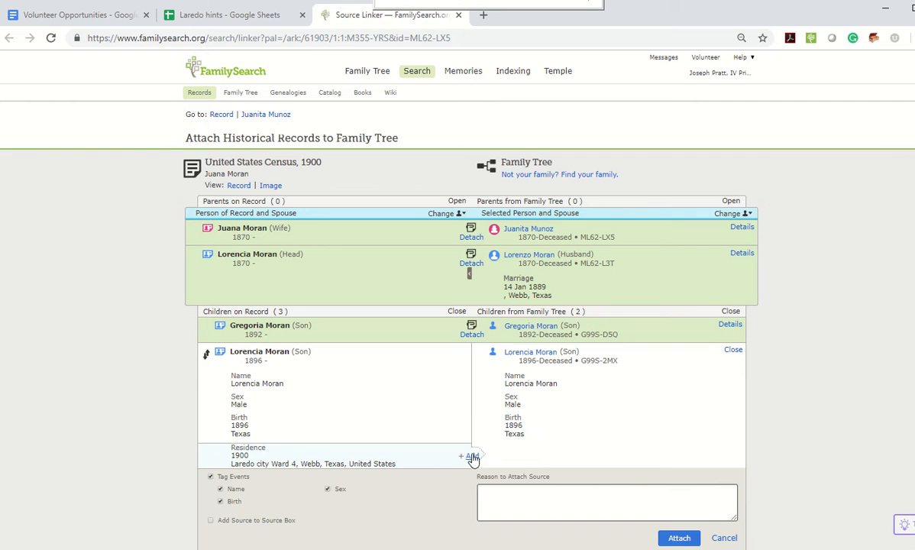
pyautogui.click(450, 431)
pyautogui.scroll(-1, 450, 432)
pyautogui.click(677, 472)
# - Create the third listed son in Family Tree and attach the census record to him with the 1900 residence added
pyautogui.click(471, 381)
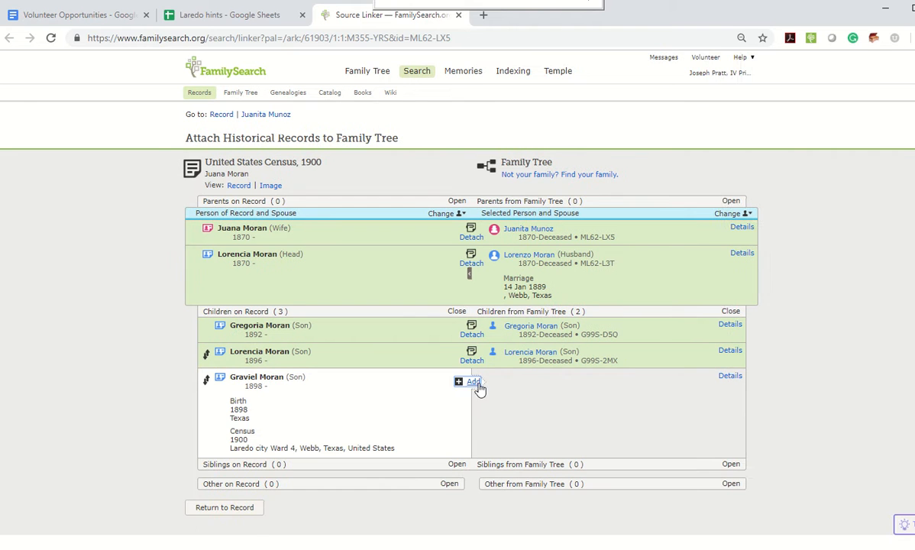
pyautogui.click(756, 436)
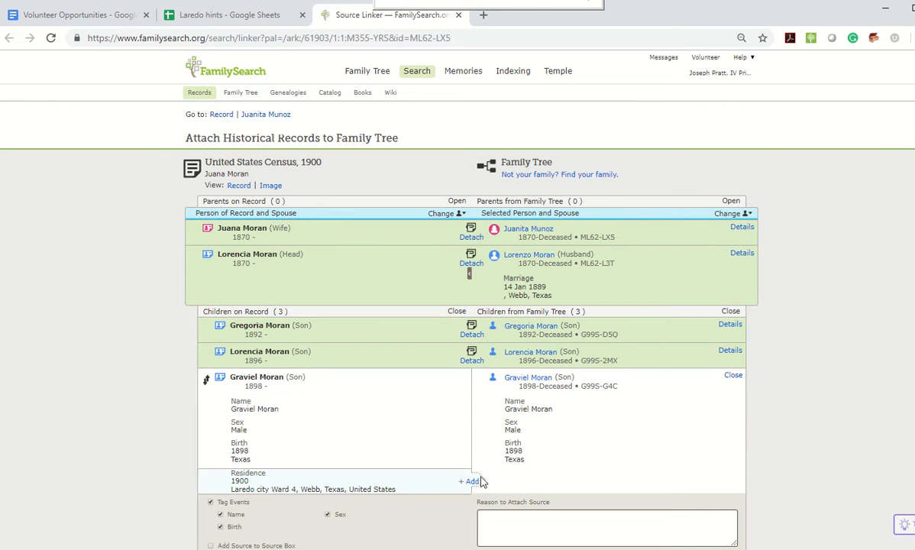
pyautogui.click(471, 481)
pyautogui.scroll(-1, 613, 433)
pyautogui.click(677, 433)
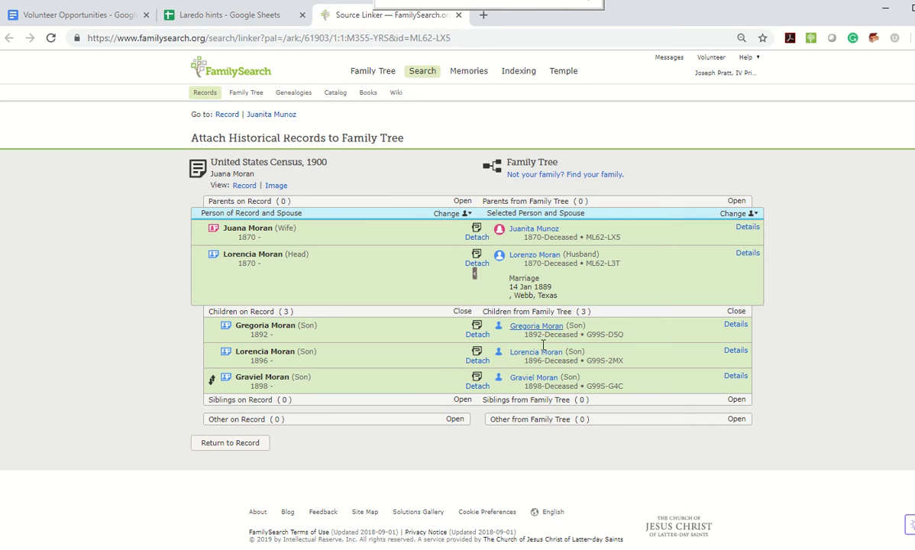
# - Switch back to the Laredo hints spreadsheet and enter 1 as the result for row 401
pyautogui.click(260, 15)
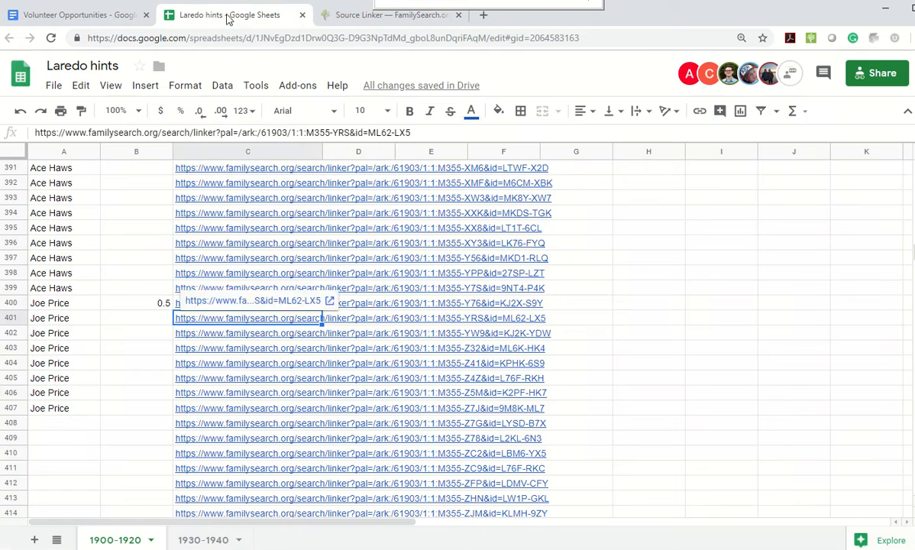
pyautogui.click(165, 323)
pyautogui.write('1')
# - Open the record hint in row 402, check the tree son's details, and align the first census son with him
pyautogui.click(215, 341)
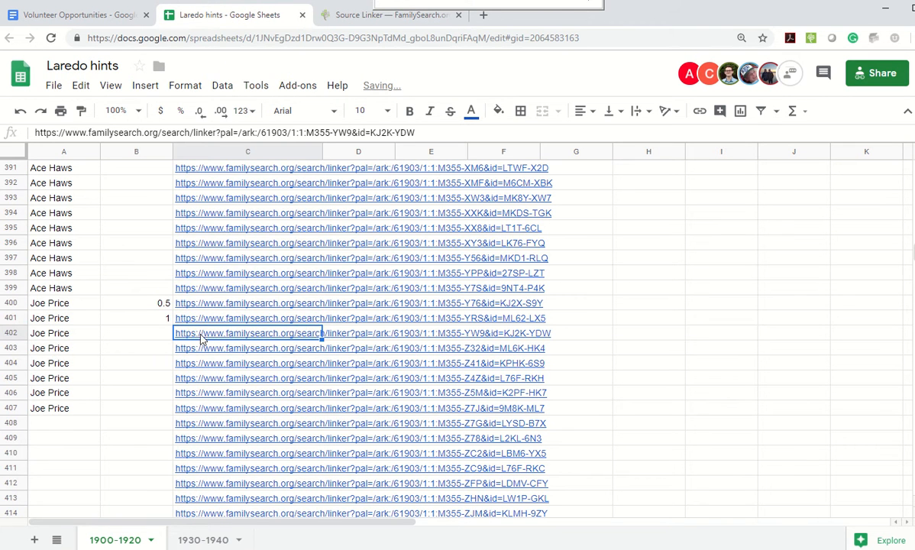
pyautogui.click(193, 298)
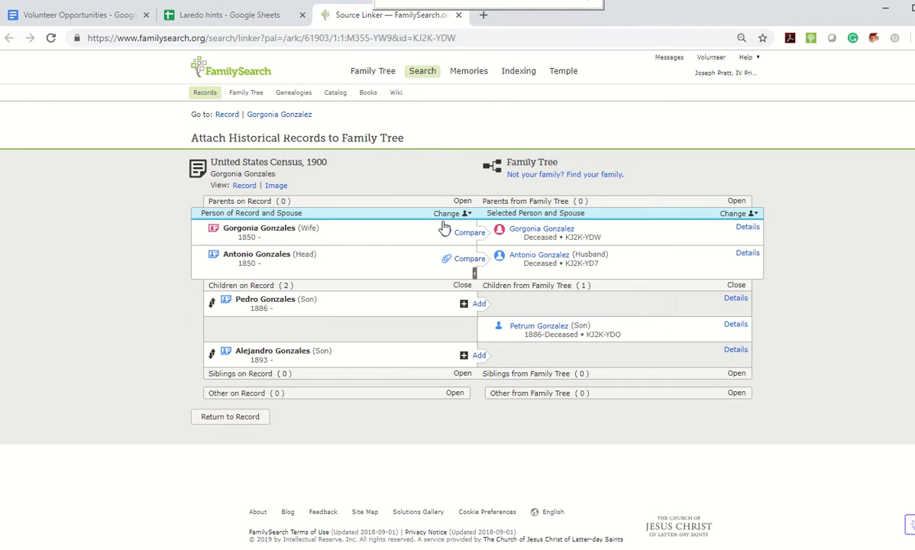
pyautogui.click(735, 325)
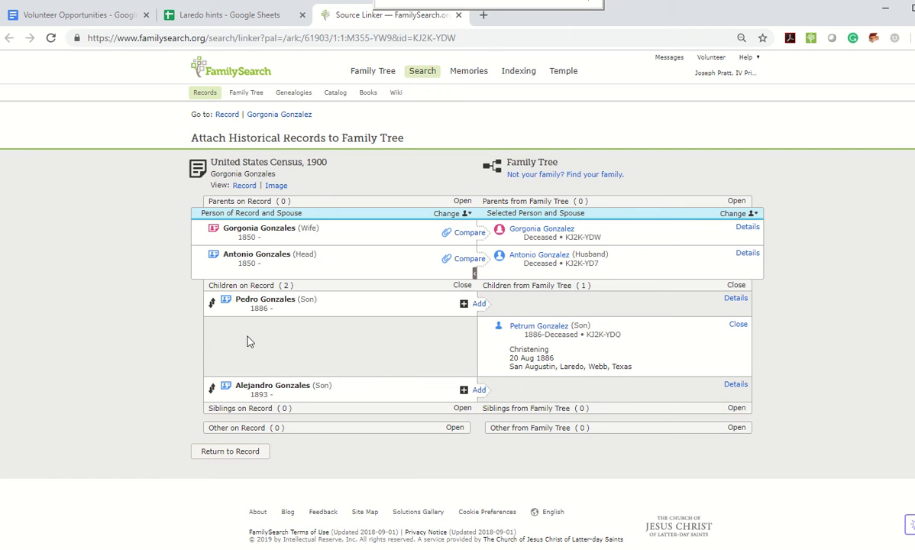
pyautogui.moveTo(211, 303); pyautogui.dragTo(214, 330)
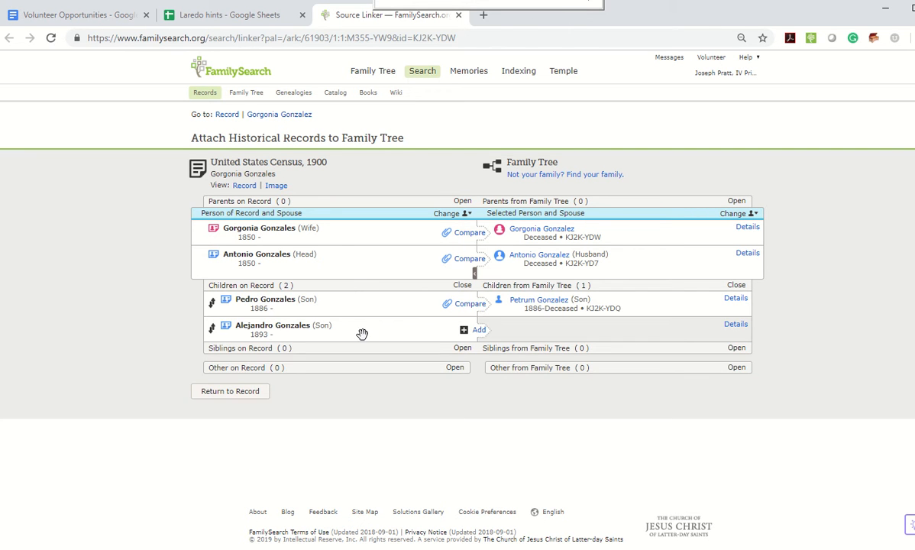
# - Compare the aligned son and attach the census record to him, adding its birth and residence information
pyautogui.click(467, 303)
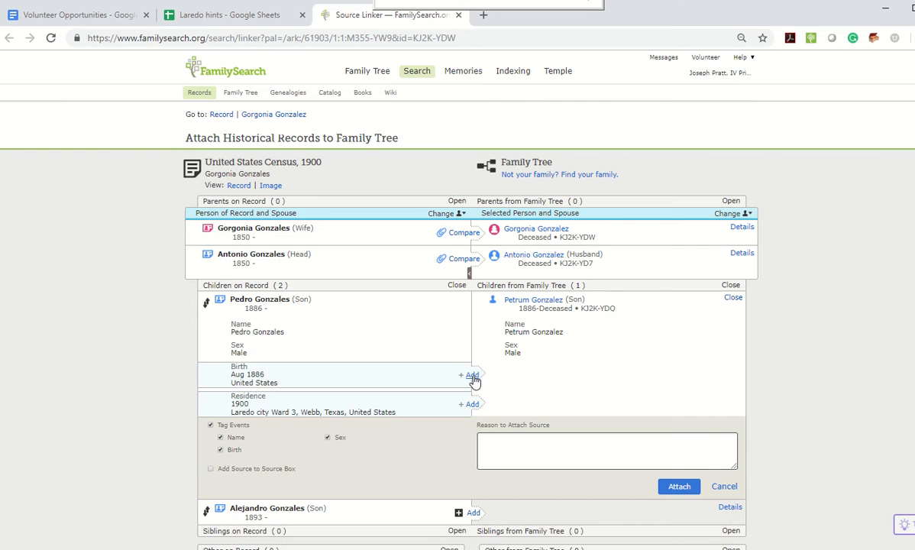
pyautogui.click(471, 374)
pyautogui.click(472, 405)
pyautogui.click(679, 487)
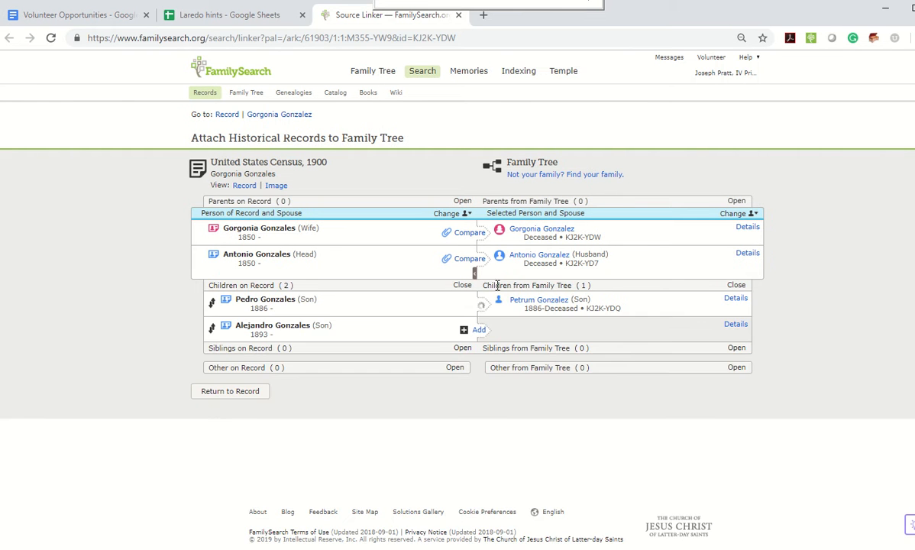
# - Compare the husband with the census head and attach the record to him, adding birth, 1886 immigration and 1900 residence
pyautogui.click(477, 264)
pyautogui.click(469, 339)
pyautogui.click(468, 367)
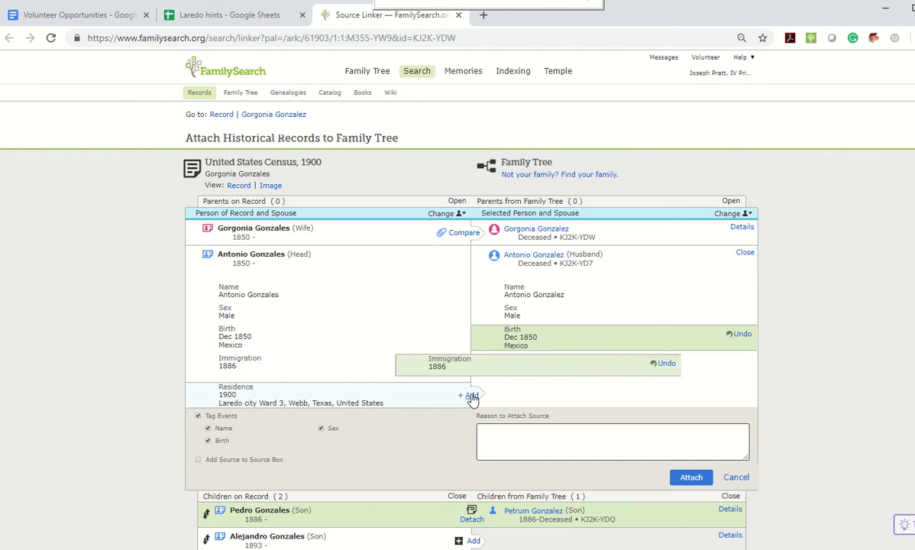
pyautogui.click(469, 395)
pyautogui.click(690, 479)
# - Compare the wife with her census entry and attach the record to her, adding birth, 1886 immigration and 1900 residence
pyautogui.click(463, 232)
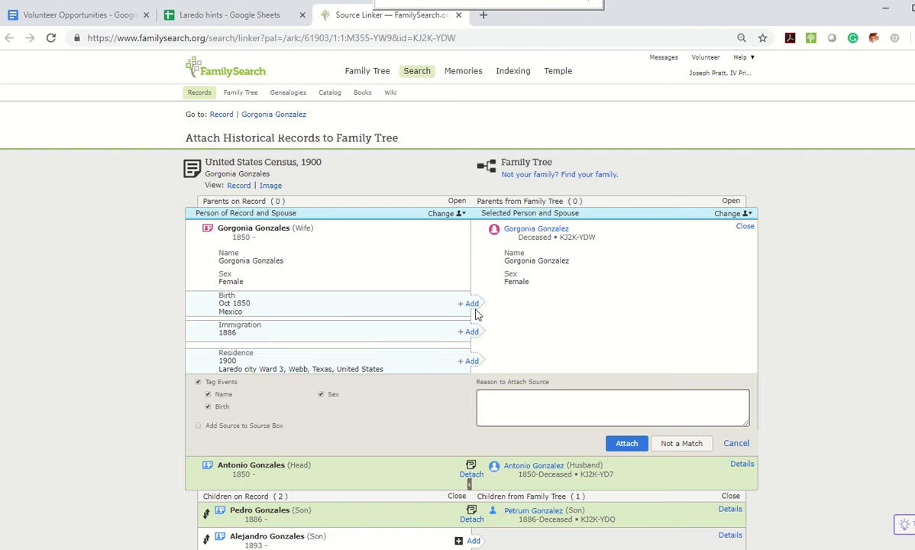
pyautogui.click(469, 303)
pyautogui.click(471, 333)
pyautogui.click(469, 361)
pyautogui.click(627, 443)
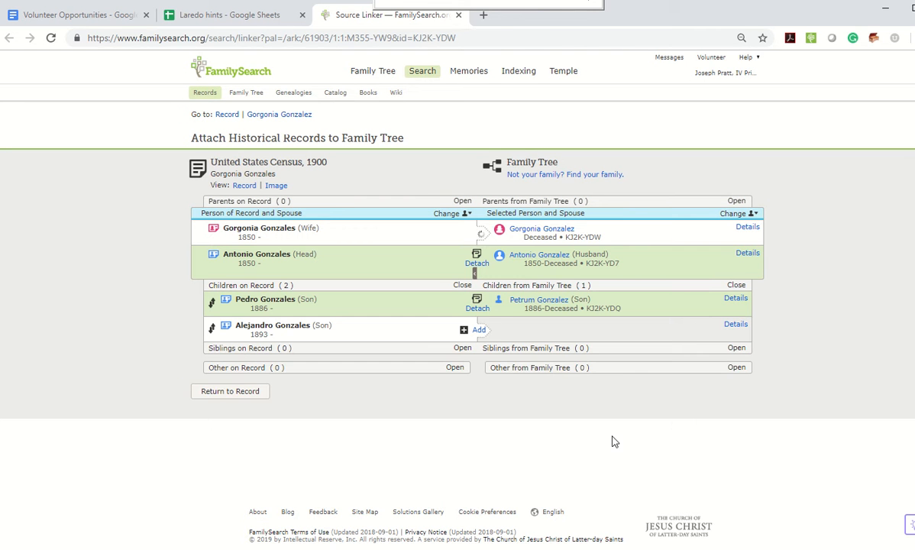
# - Create the second census son in Family Tree and attach the census record to him with the 1900 residence added
pyautogui.click(475, 331)
pyautogui.click(684, 416)
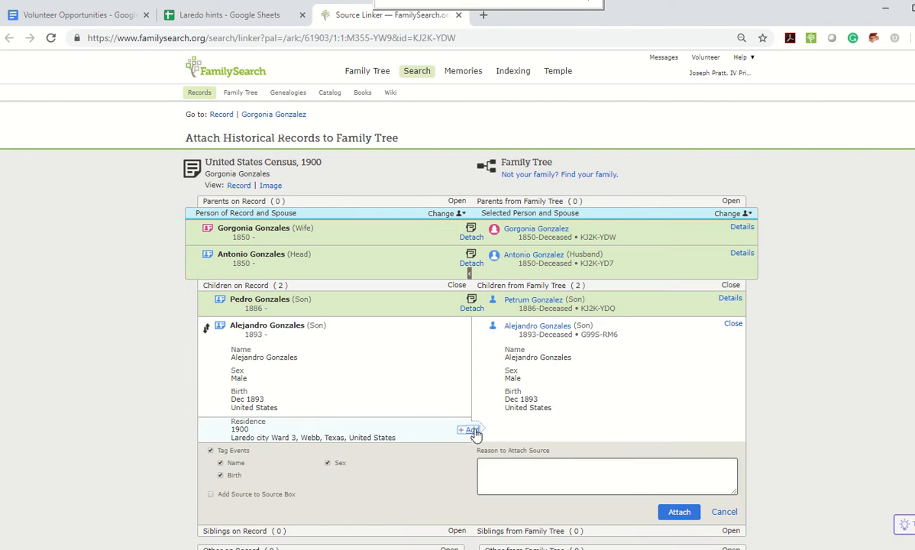
pyautogui.click(469, 429)
pyautogui.click(694, 520)
# - Switch back to the Laredo hints spreadsheet and enter 1 as the result for row 402
pyautogui.click(230, 14)
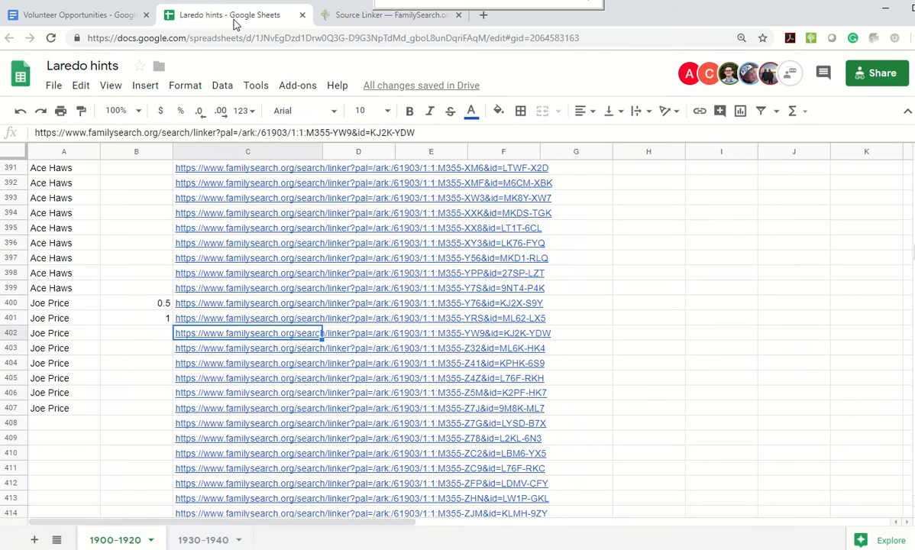
pyautogui.click(151, 330)
pyautogui.write('1')
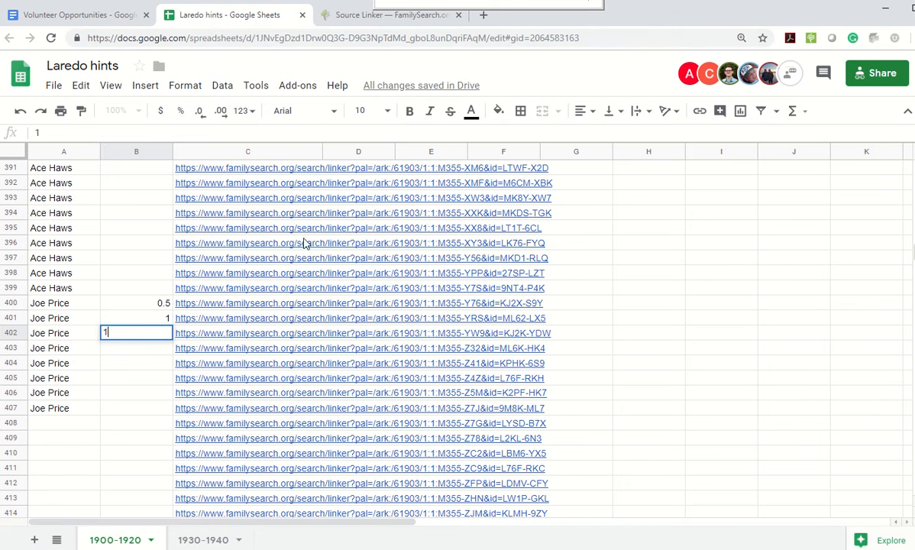
# - Open the record hints from rows 403, 404 and 405 in separate tabs, closing the finished row 402 hint
pyautogui.click(197, 353)
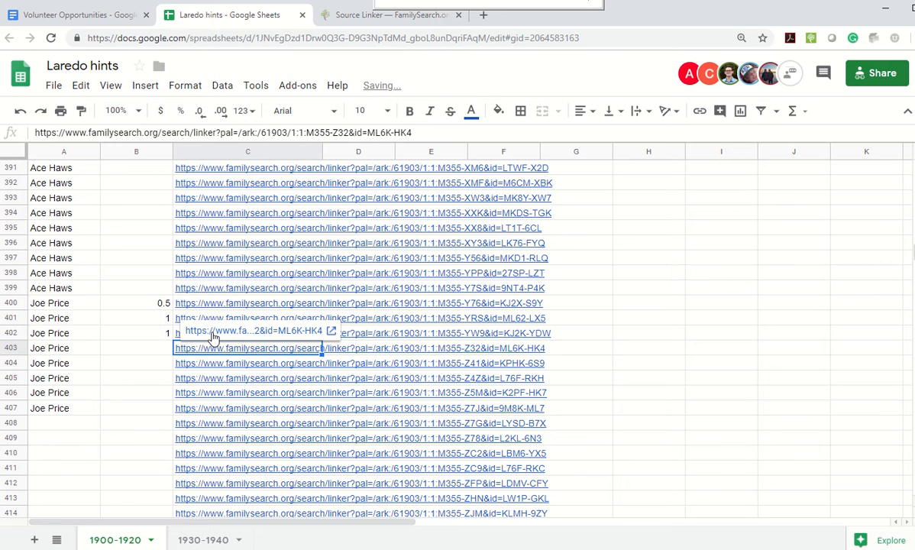
pyautogui.click(200, 330)
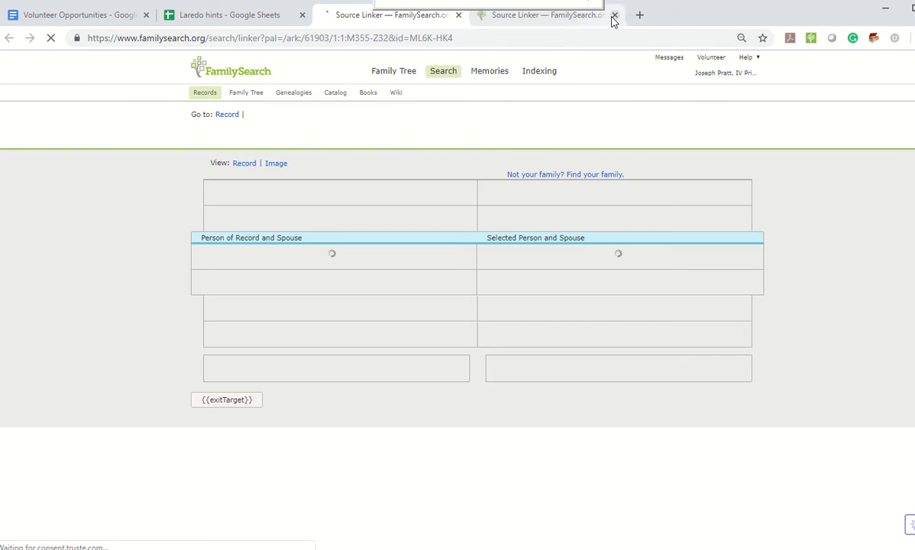
pyautogui.click(614, 15)
pyautogui.click(233, 21)
pyautogui.click(199, 366)
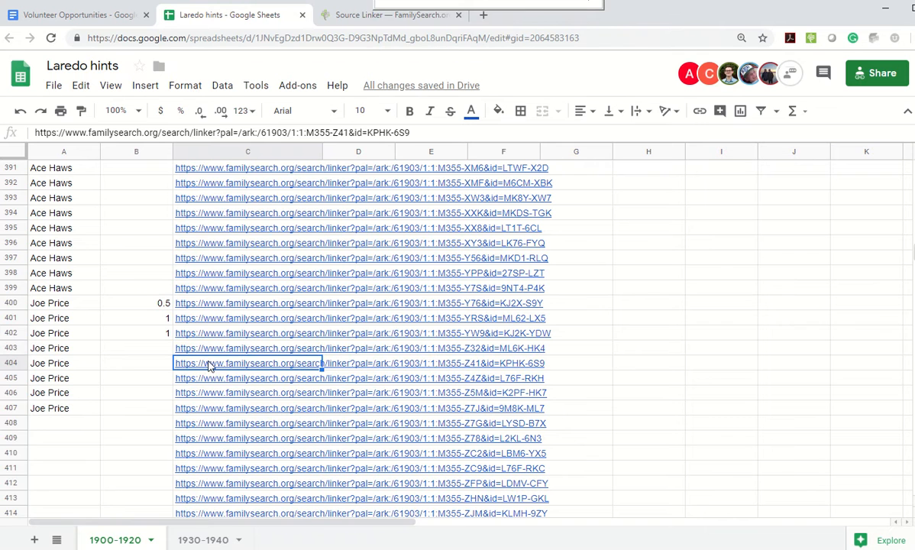
pyautogui.click(204, 344)
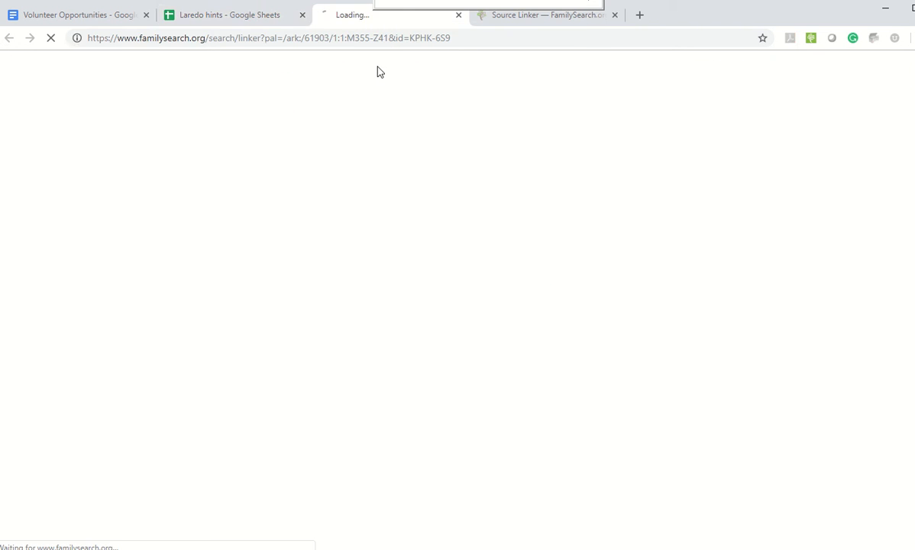
pyautogui.click(236, 17)
pyautogui.click(210, 378)
pyautogui.click(216, 364)
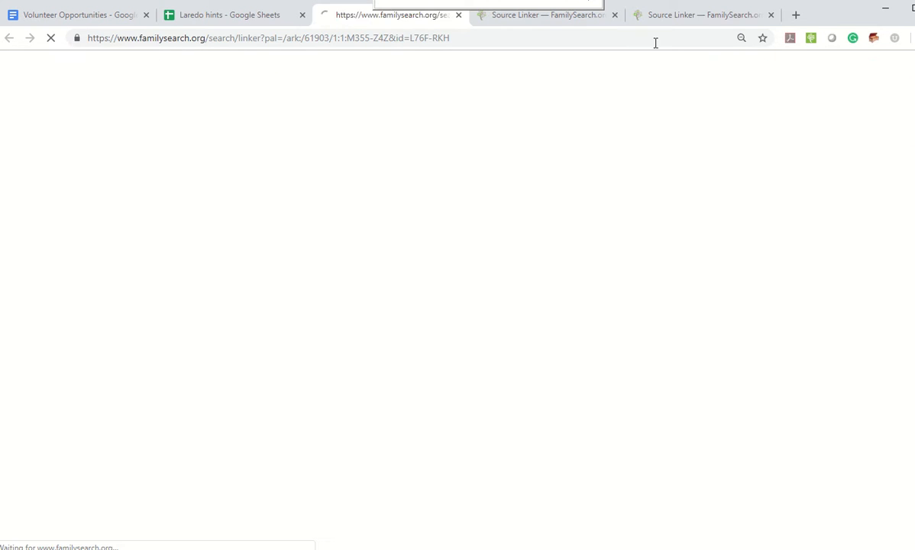
# - Review the row 403 family, and in the row 404 hint align the unattached census son with the first unmatched tree sister
pyautogui.click(694, 16)
pyautogui.scroll(-1, 657, 331)
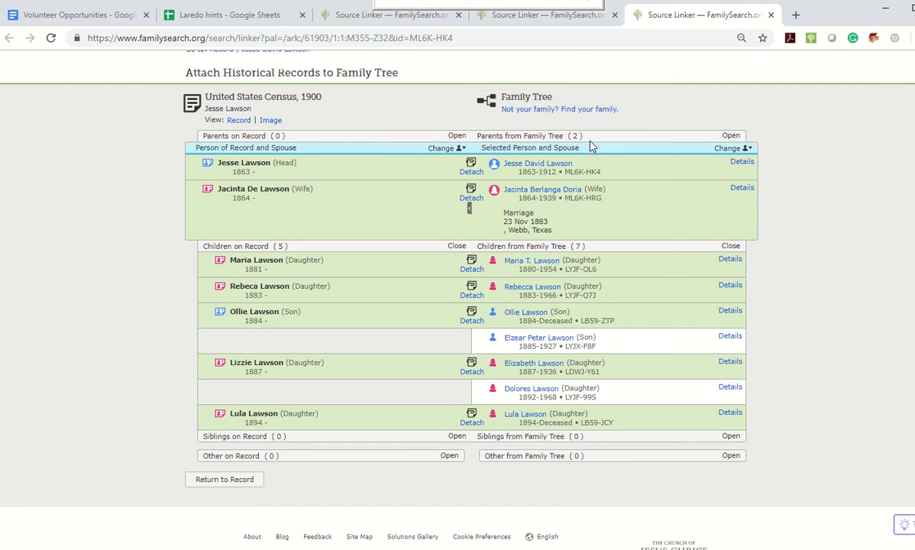
pyautogui.scroll(1, 600, 137)
pyautogui.click(541, 15)
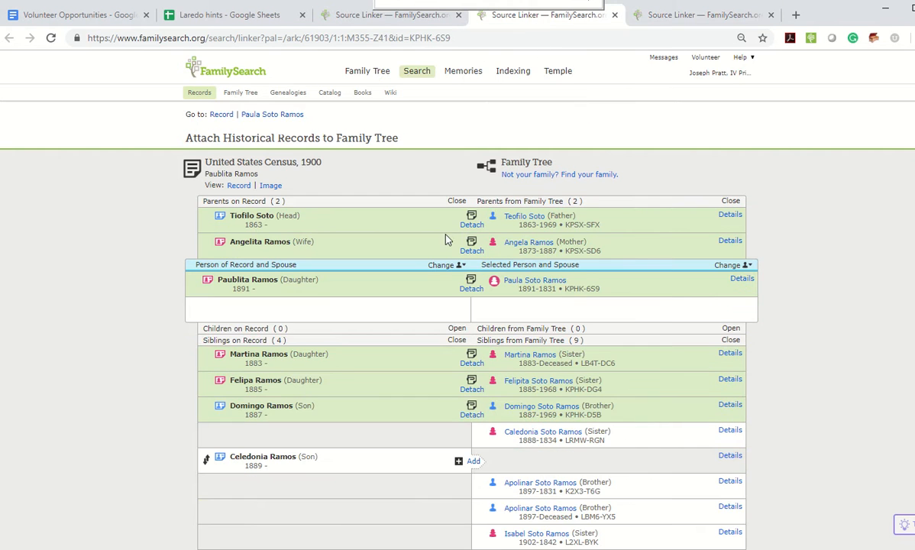
pyautogui.scroll(-1, 415, 307)
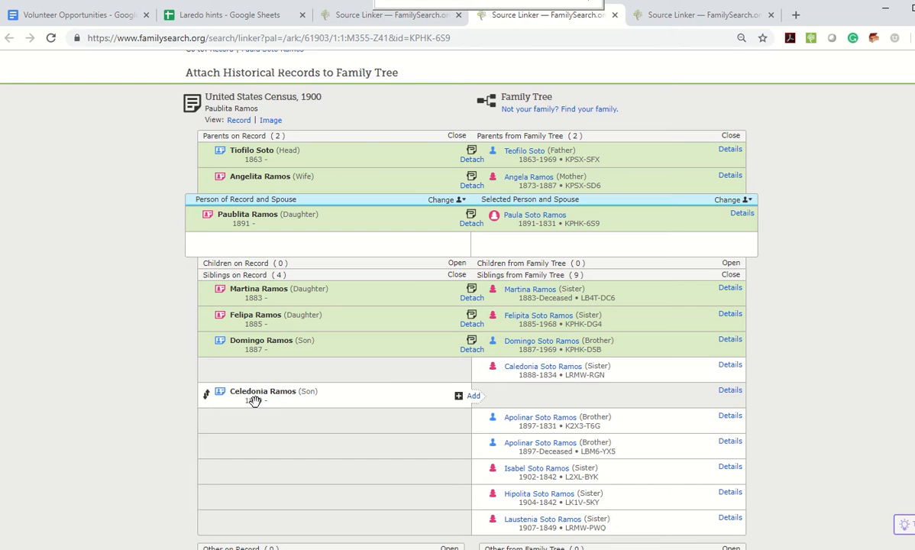
pyautogui.moveTo(207, 393); pyautogui.dragTo(350, 368)
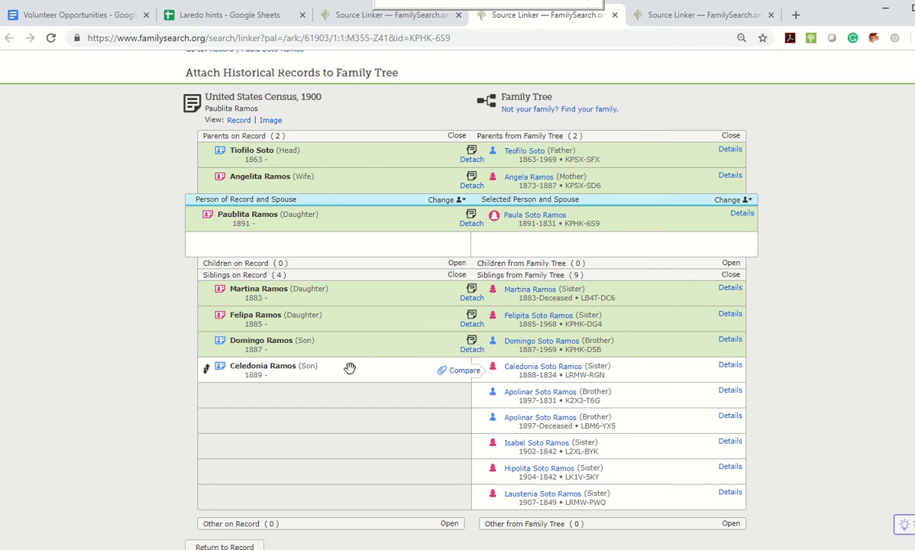
# - Compare the aligned siblings and attach the census record, adding the 1894 immigration and 1900 residence
pyautogui.click(463, 371)
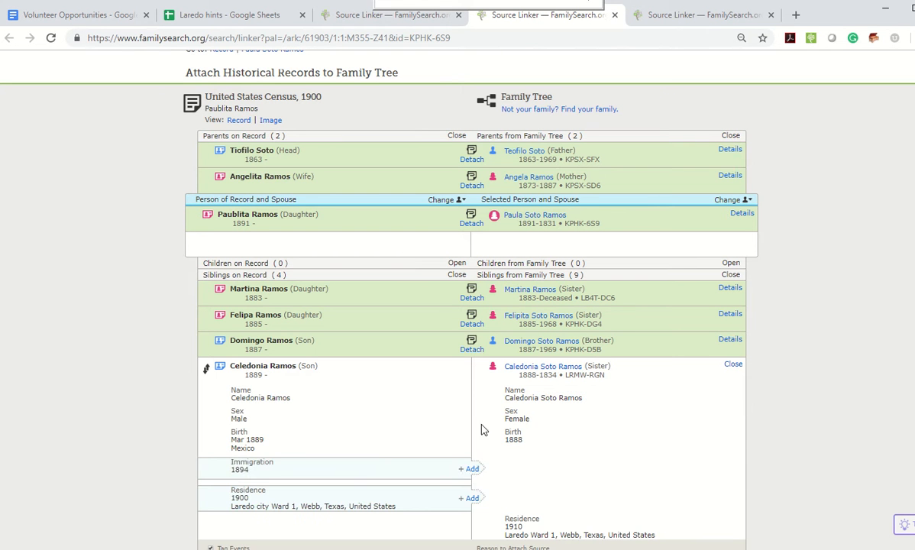
pyautogui.click(472, 469)
pyautogui.click(472, 498)
pyautogui.scroll(-2, 615, 412)
pyautogui.click(670, 476)
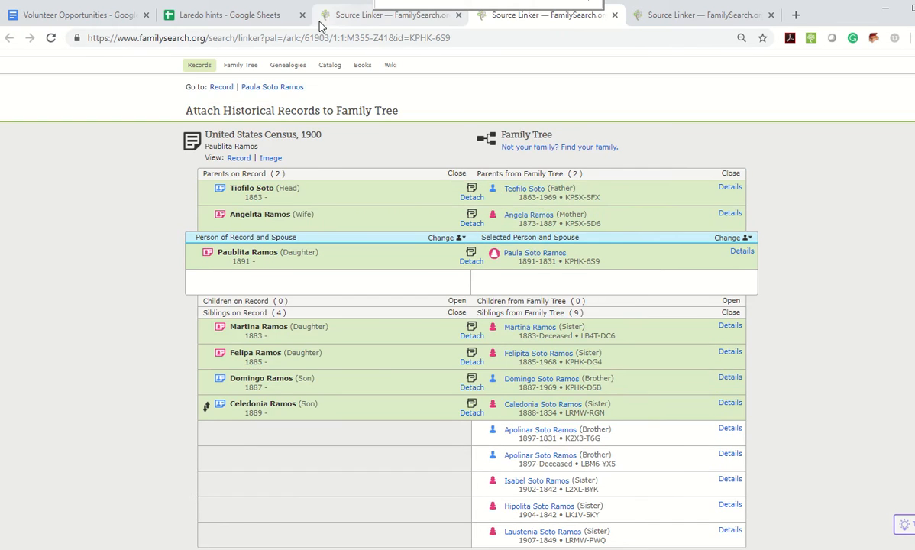
# - In the row 405 hint, check the tree daughter's details and attach the census record to the husband with birth, 1877 immigration and 1900 residence
pyautogui.click(348, 17)
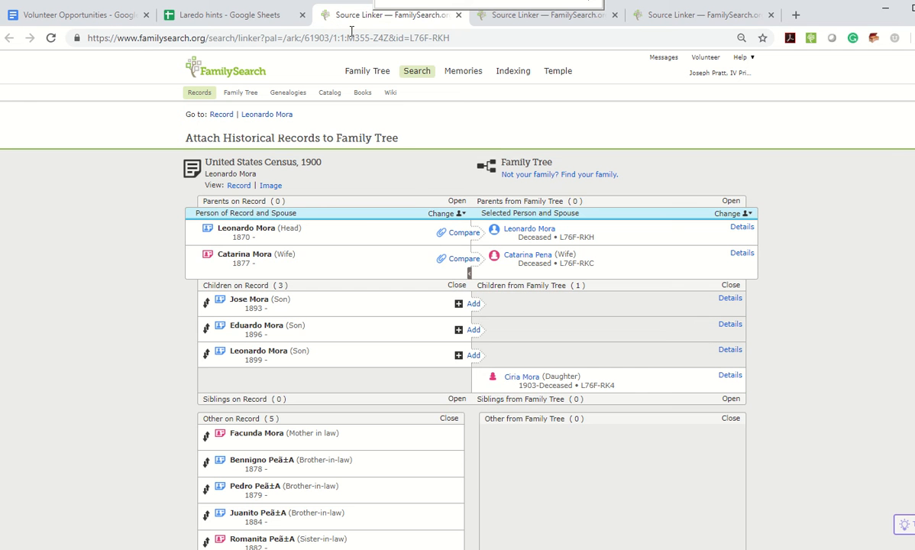
pyautogui.click(730, 375)
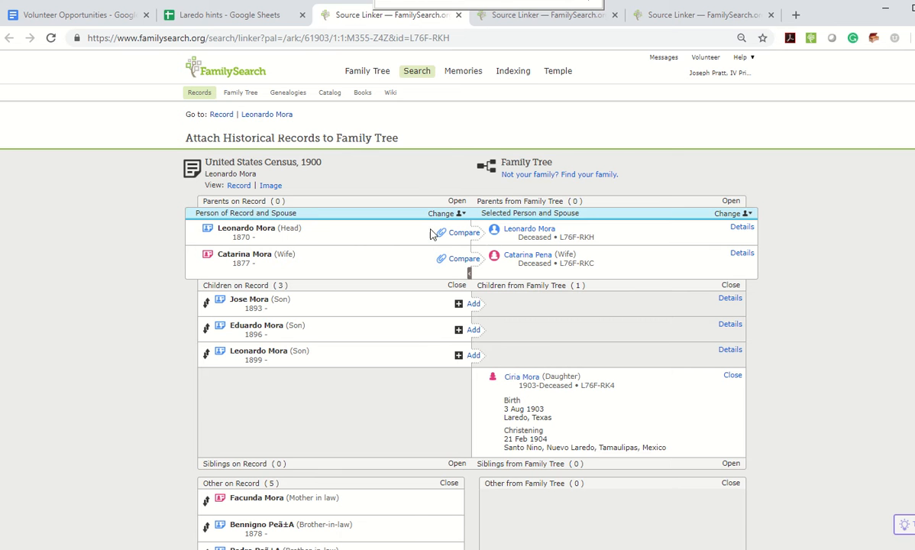
pyautogui.scroll(-2, 395, 382)
pyautogui.scroll(1, 384, 366)
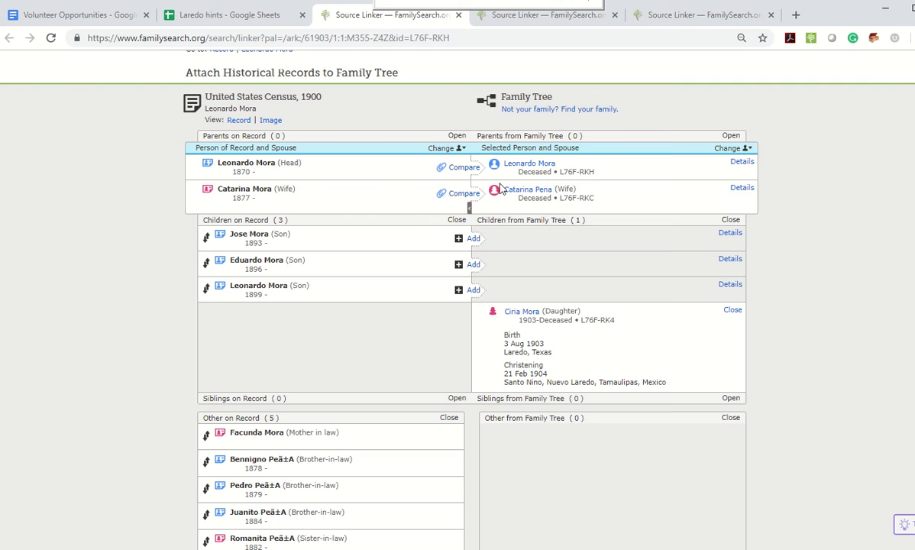
pyautogui.click(468, 173)
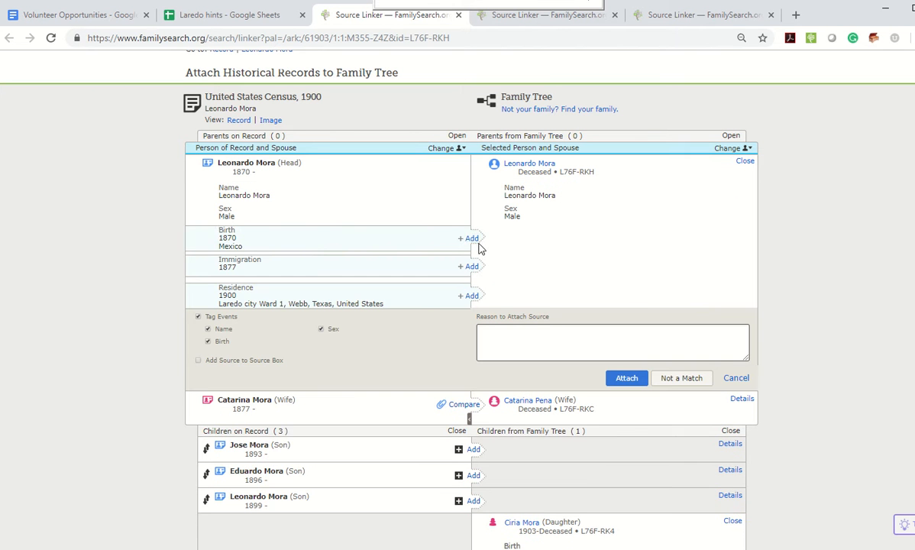
pyautogui.click(468, 239)
pyautogui.click(468, 266)
pyautogui.click(468, 297)
pyautogui.click(626, 380)
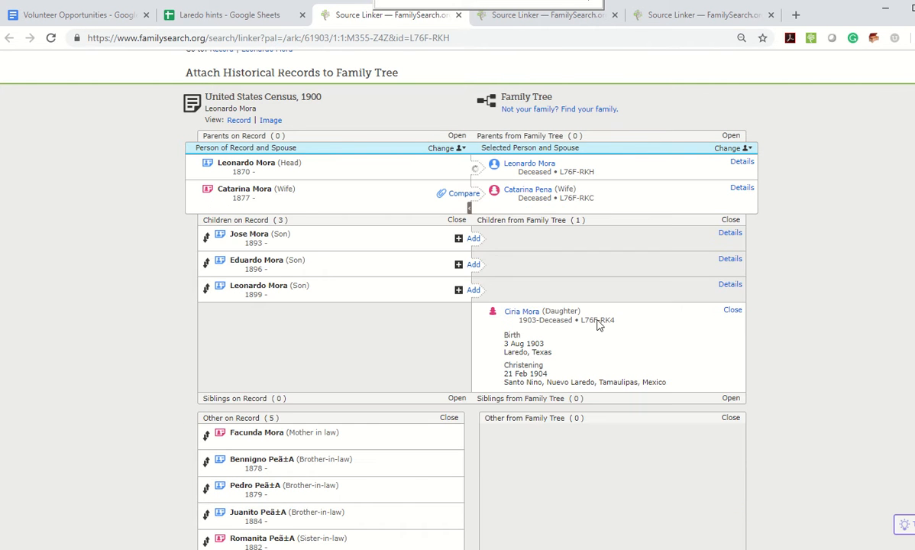
# - Compare the wife in the row 405 hint and attach the record to her, adding birth, 1879 immigration and 1900 residence
pyautogui.click(466, 197)
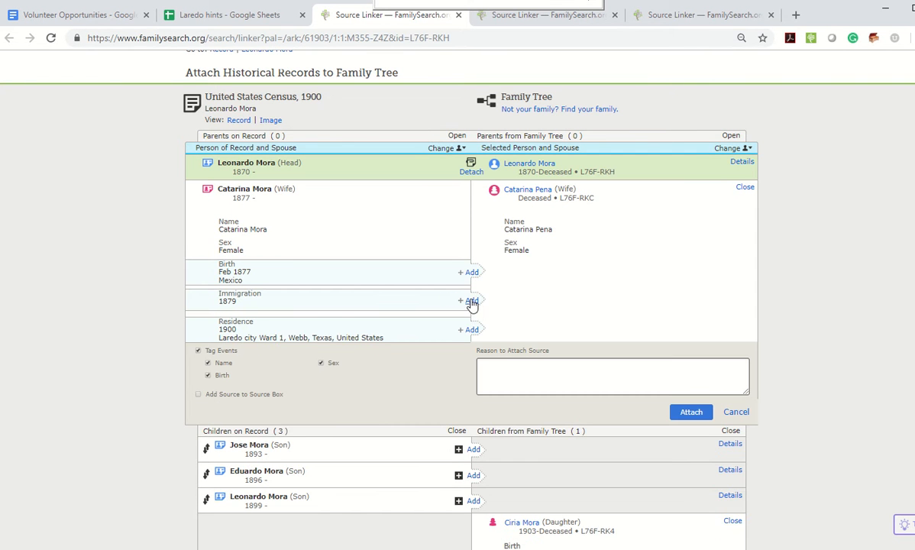
pyautogui.click(472, 303)
pyautogui.click(468, 272)
pyautogui.click(467, 317)
pyautogui.click(691, 412)
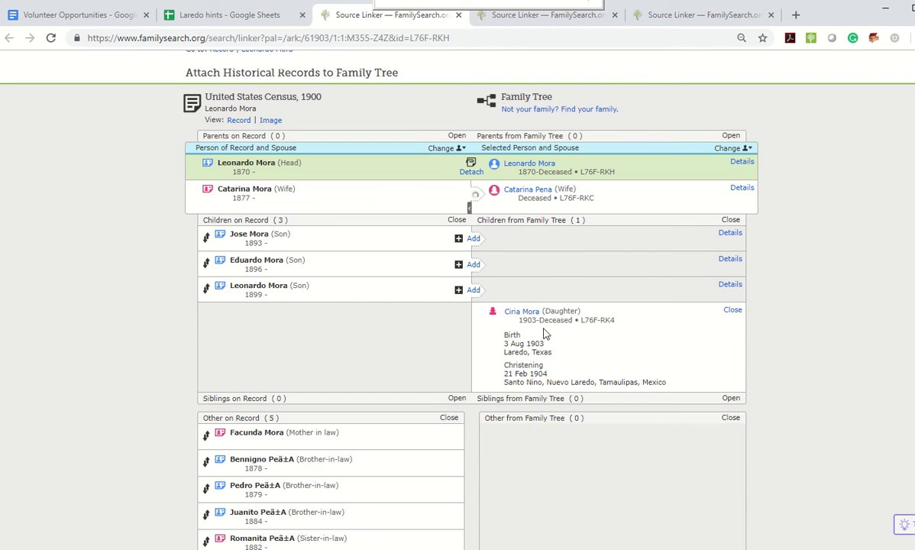
# - Create the first census son of the row 405 family in Family Tree and attach the record with the 1900 residence
pyautogui.click(474, 239)
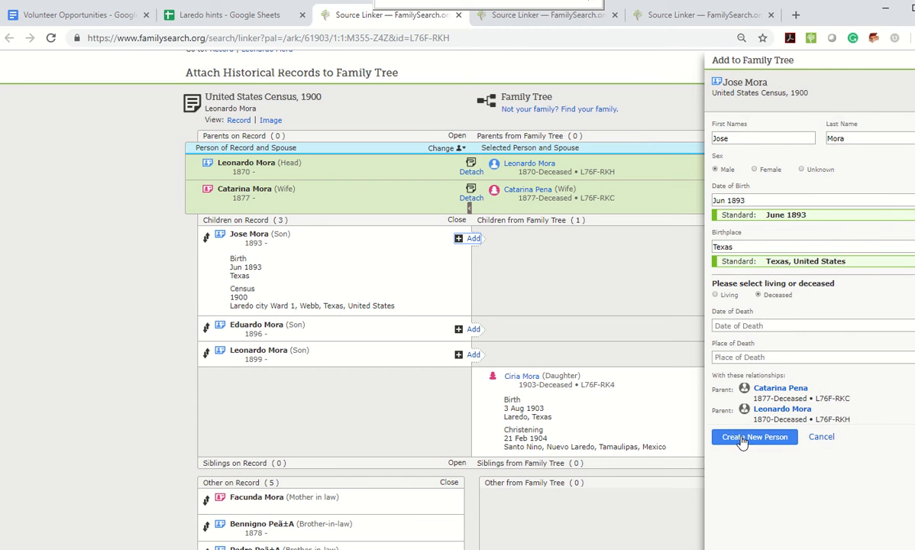
pyautogui.click(742, 441)
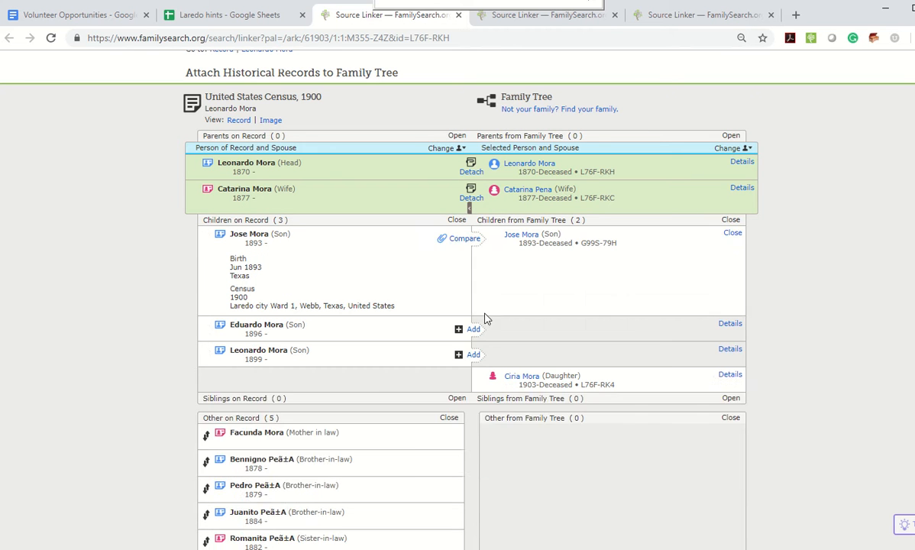
pyautogui.click(467, 318)
pyautogui.click(674, 421)
# - Create the second census son of the row 405 family as a new person and attach the record with the 1900 residence
pyautogui.click(474, 264)
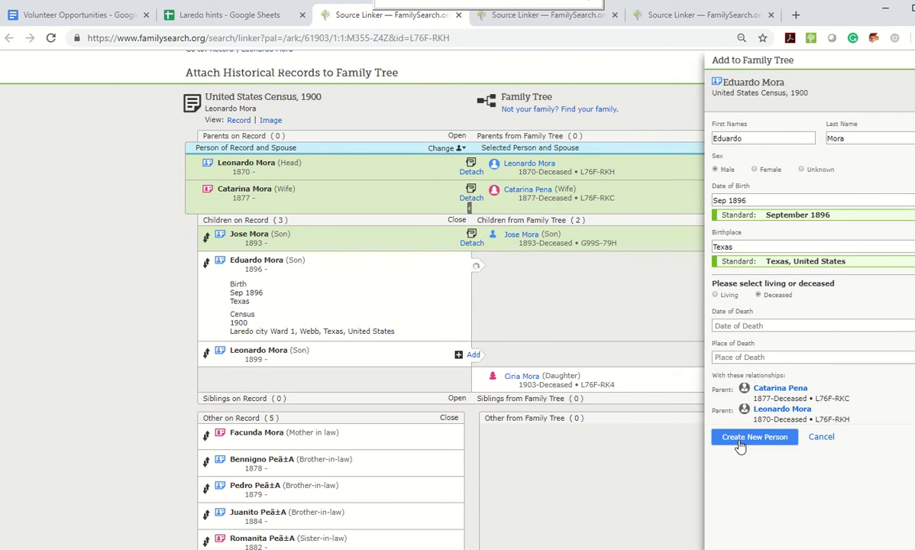
pyautogui.click(743, 442)
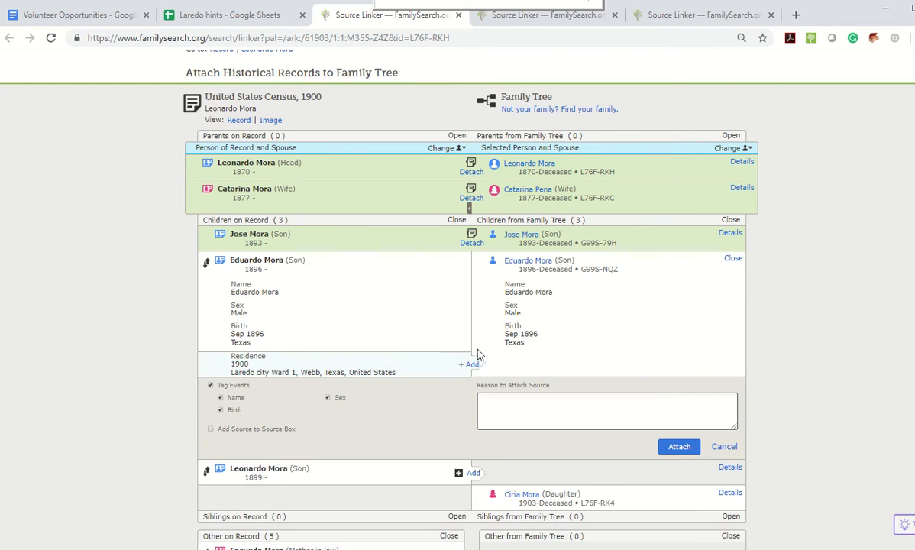
pyautogui.click(474, 366)
pyautogui.click(678, 447)
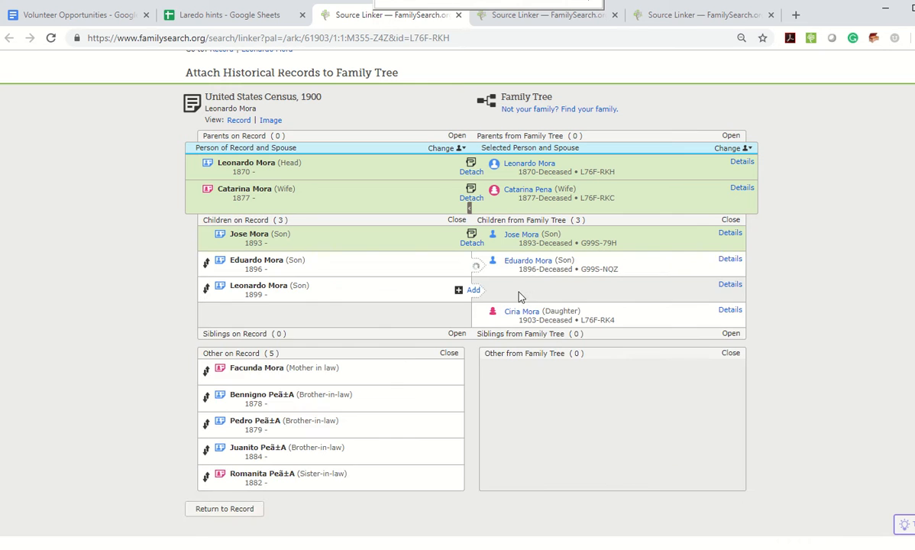
# - Create the third census son of the row 405 family as a new person and attach the record with the 1900 residence
pyautogui.click(472, 291)
pyautogui.click(474, 291)
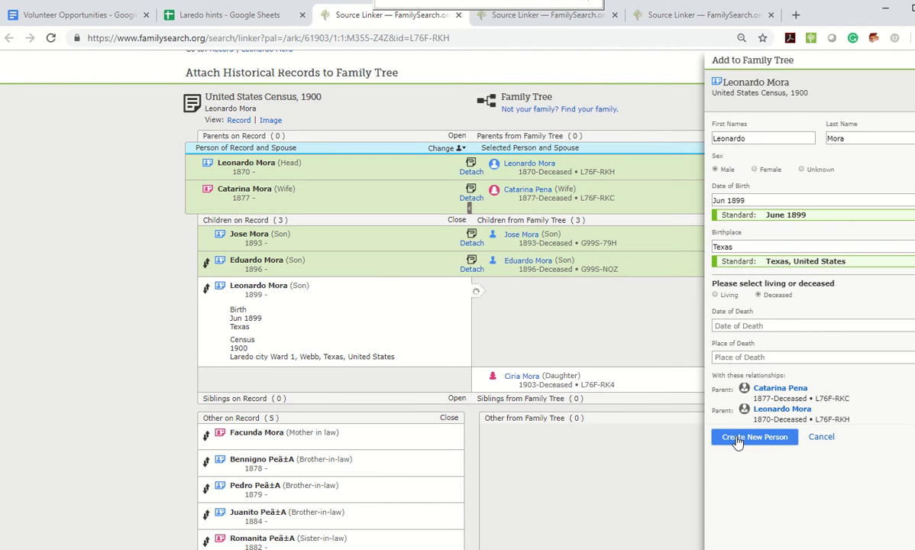
pyautogui.click(737, 436)
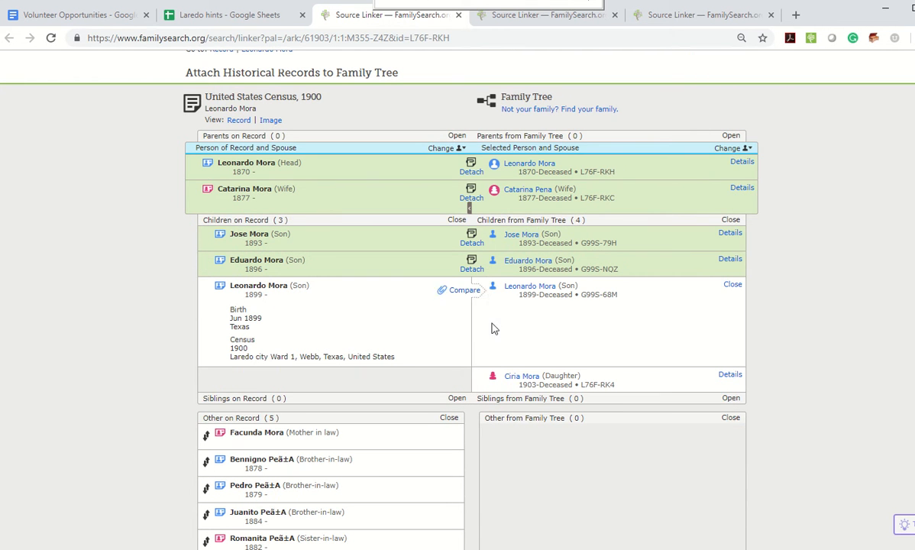
pyautogui.click(467, 291)
pyautogui.click(527, 394)
pyautogui.click(678, 472)
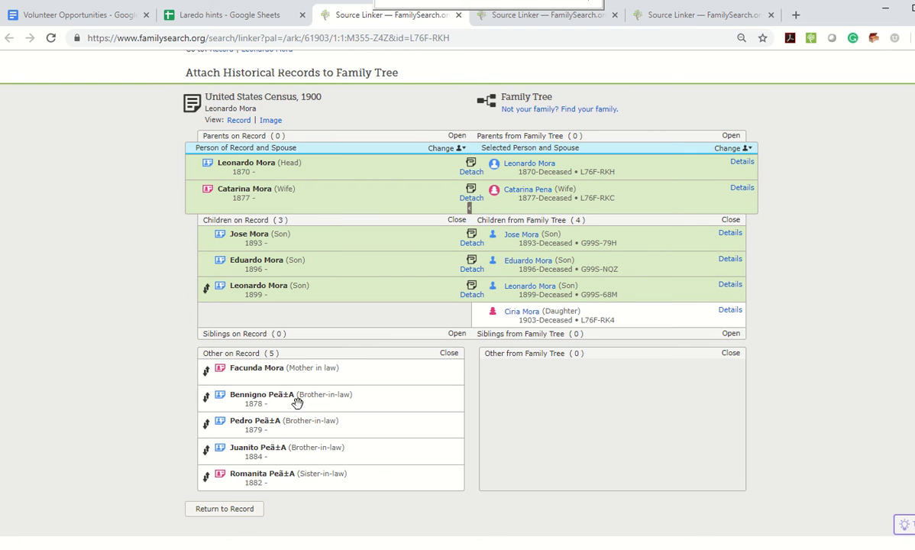
# - Make the row 405 wife the focus person and create the census mother-in-law as her deceased mother, born in Mexico
pyautogui.click(728, 148)
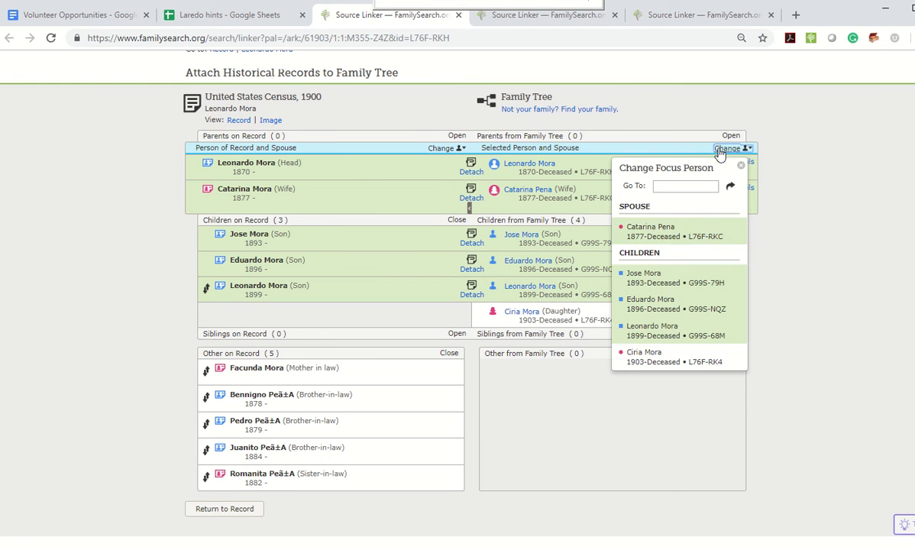
pyautogui.click(644, 231)
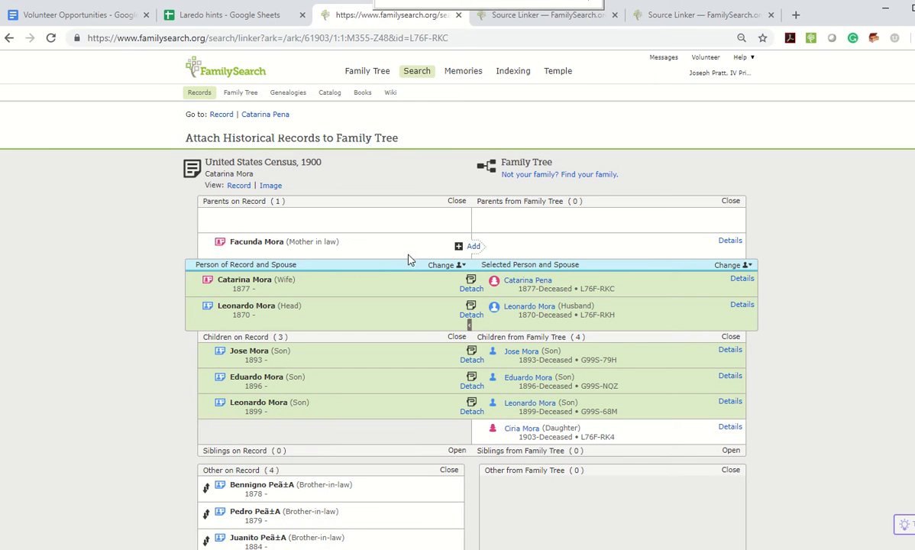
pyautogui.click(473, 246)
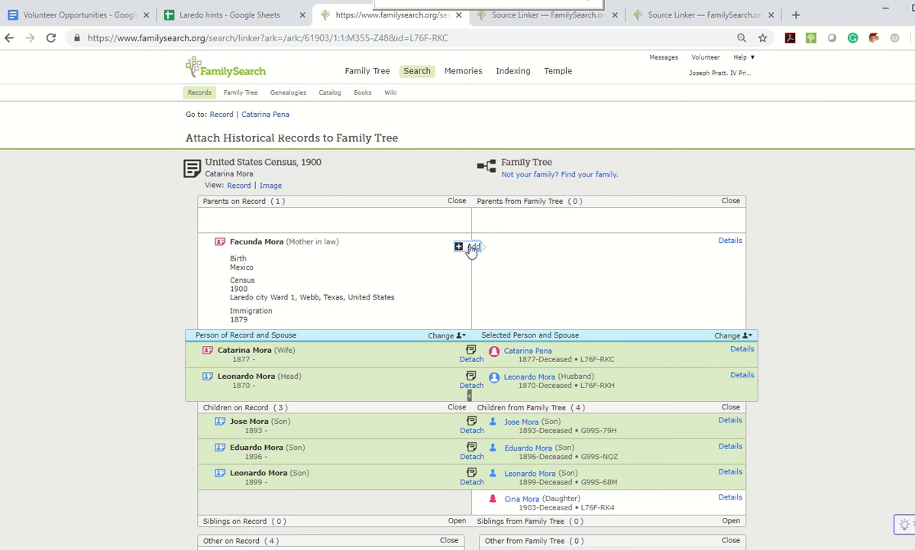
pyautogui.click(853, 139)
pyautogui.moveTo(853, 139); pyautogui.dragTo(798, 141)
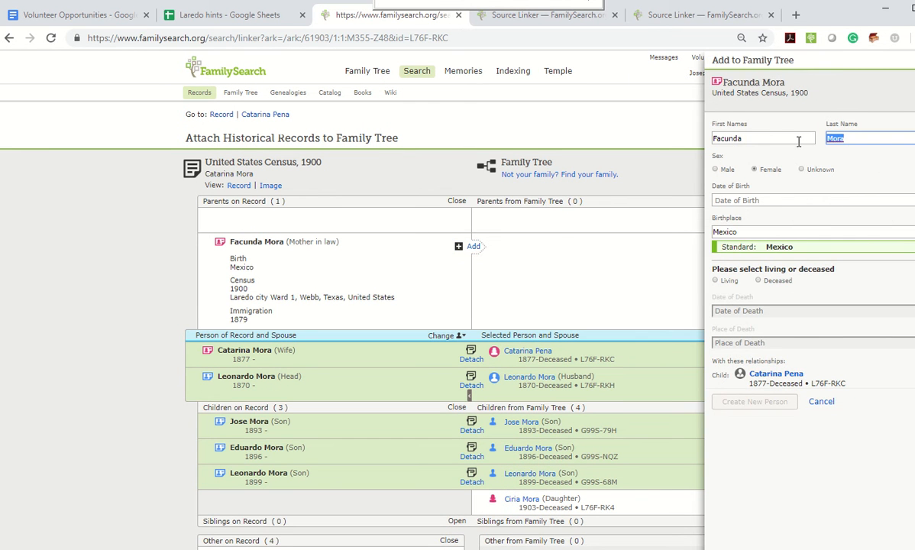
pyautogui.click(759, 280)
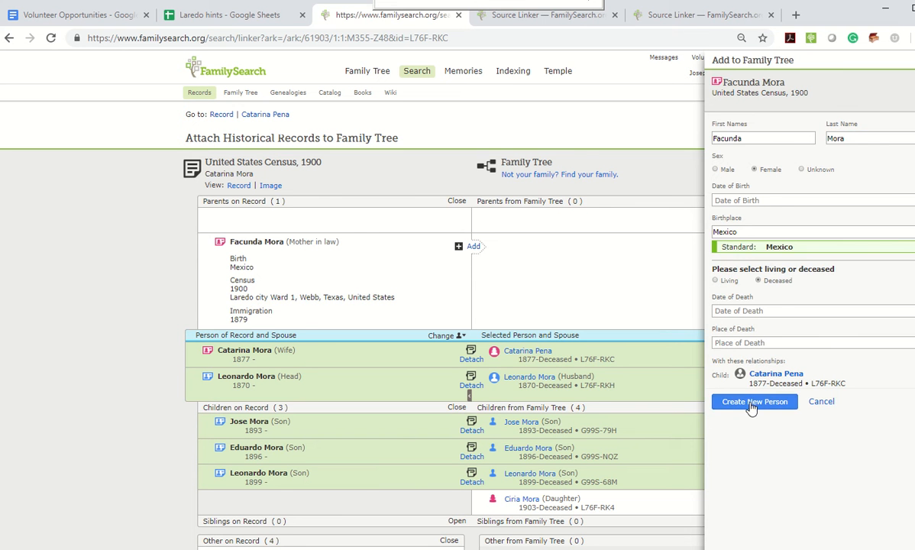
pyautogui.click(749, 400)
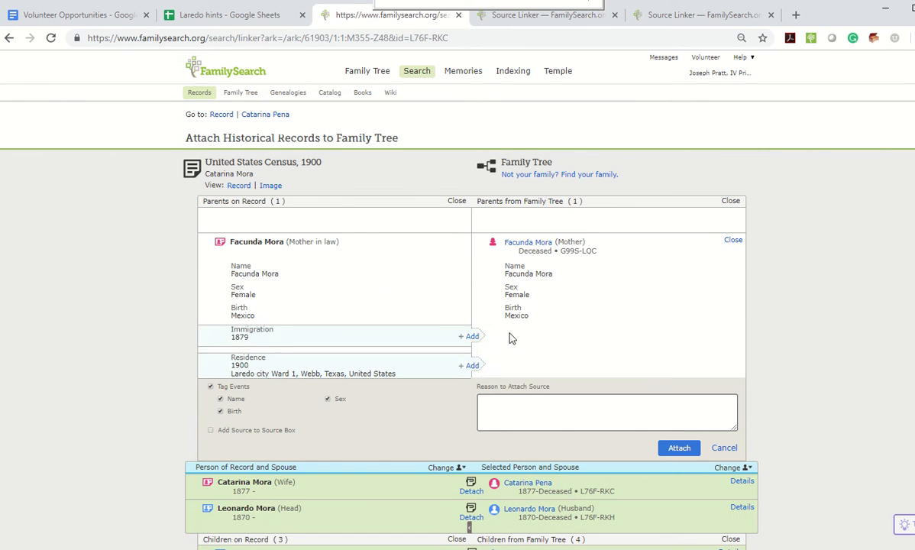
# - Attach the census record to the wife's mother, adding the 1879 immigration and the 1900 Laredo residence
pyautogui.click(468, 334)
pyautogui.click(477, 362)
pyautogui.click(679, 448)
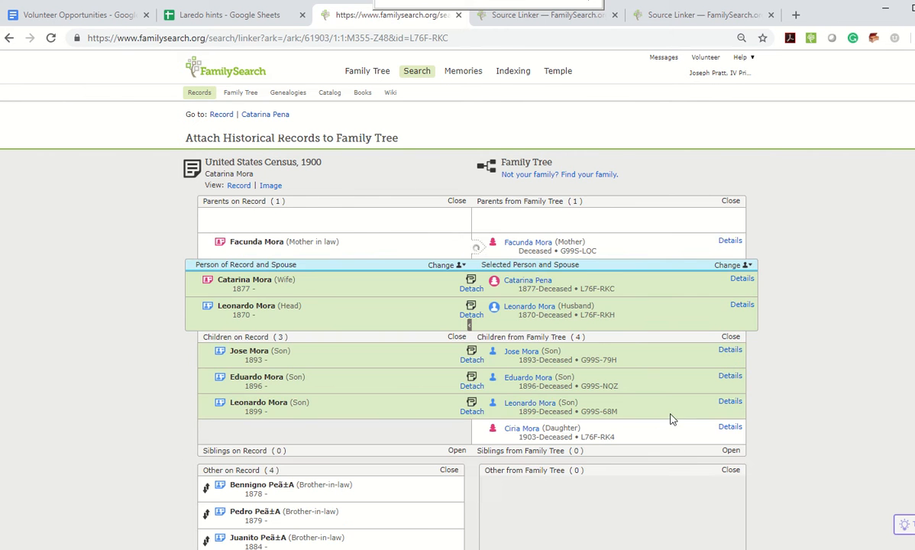
# - Show the wife's siblings and move all three brothers-in-law and the sister-in-law from the record's other people into her siblings
pyautogui.scroll(-1, 639, 292)
pyautogui.click(729, 385)
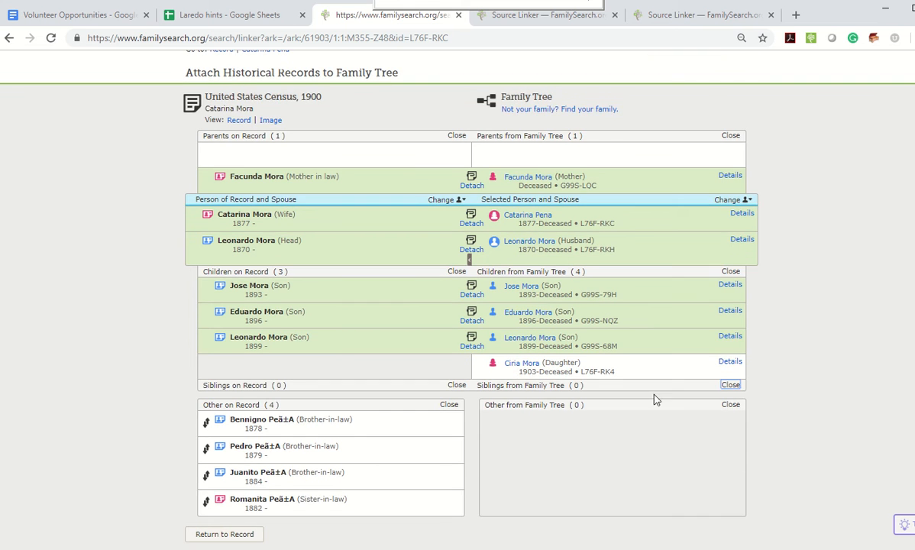
pyautogui.scroll(-1, 600, 368)
pyautogui.moveTo(206, 342); pyautogui.dragTo(223, 310)
pyautogui.moveTo(205, 367); pyautogui.dragTo(241, 343)
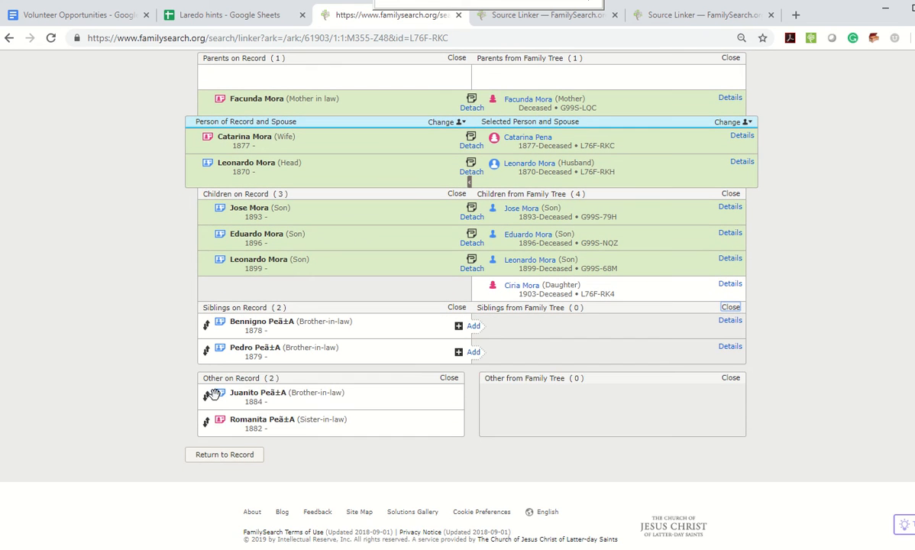
pyautogui.moveTo(205, 399); pyautogui.dragTo(248, 373)
pyautogui.moveTo(206, 430); pyautogui.dragTo(230, 389)
pyautogui.scroll(1, 336, 237)
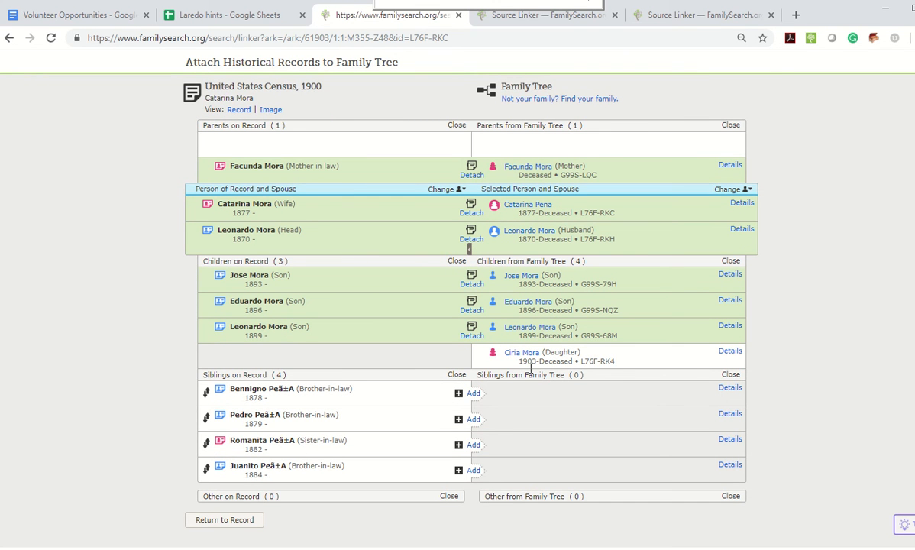
# - Create the first brother-in-law as the wife's brother with a corrected surname, and attach the record with 1879 immigration and 1900 residence
pyautogui.click(469, 399)
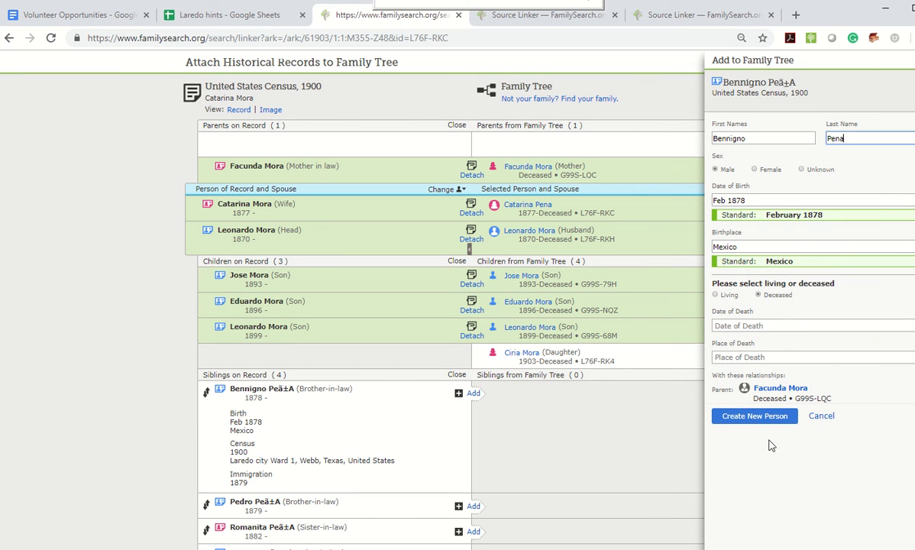
pyautogui.click(754, 416)
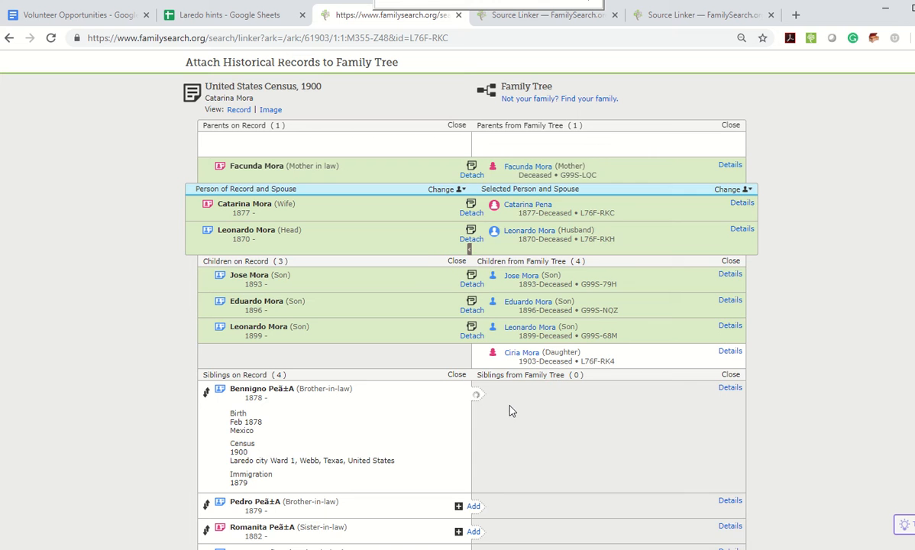
pyautogui.click(471, 491)
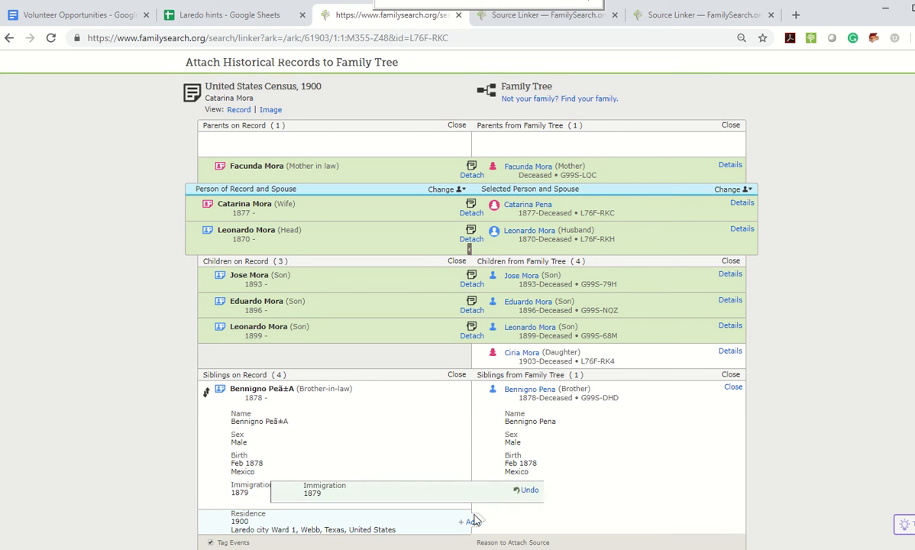
pyautogui.click(472, 520)
pyautogui.scroll(-2, 633, 415)
pyautogui.click(673, 474)
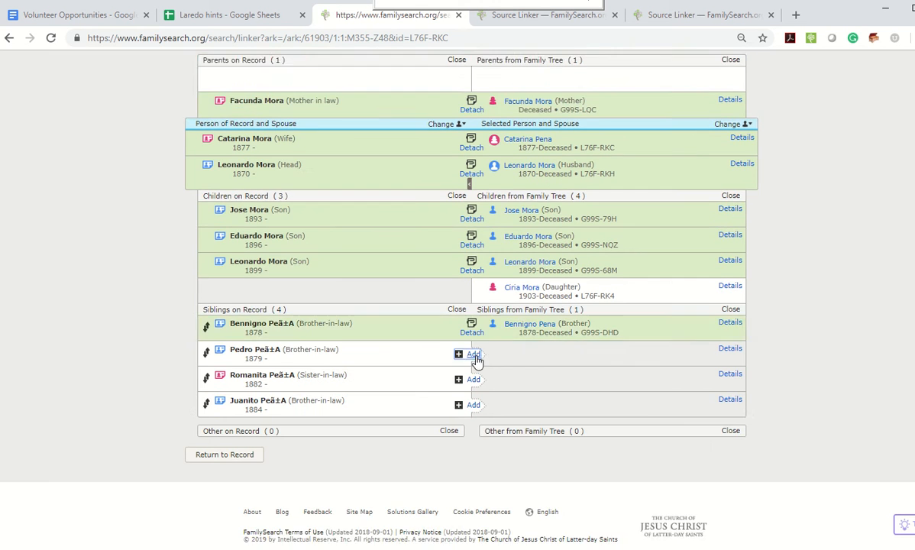
# - Create the second brother-in-law as a new person with a corrected surname, and attach the record with 1871 immigration and 1900 residence
pyautogui.click(474, 355)
pyautogui.moveTo(907, 138); pyautogui.dragTo(776, 134)
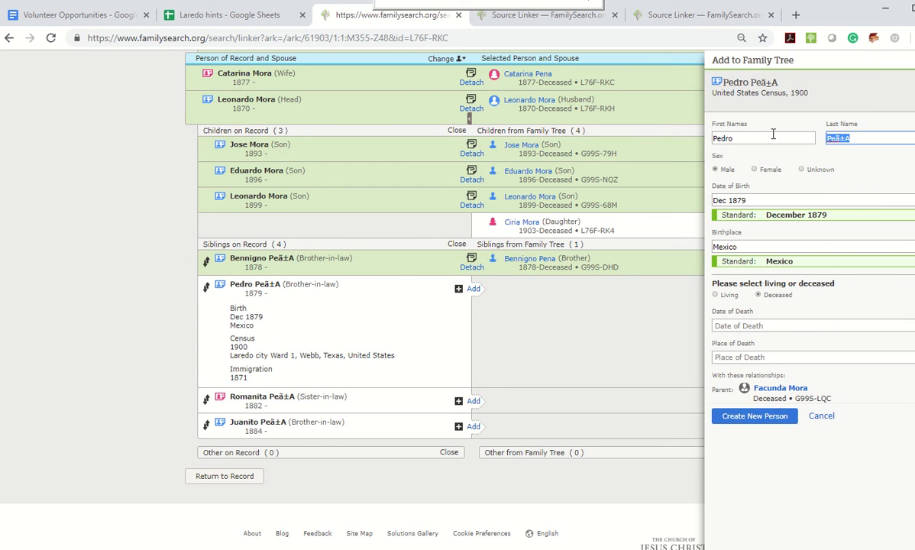
pyautogui.write('Pea')
pyautogui.click(763, 419)
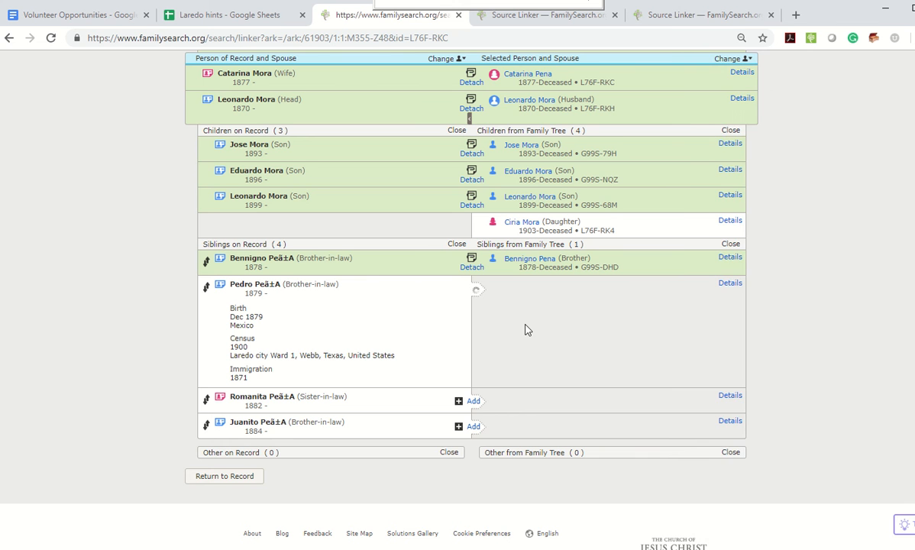
pyautogui.click(471, 386)
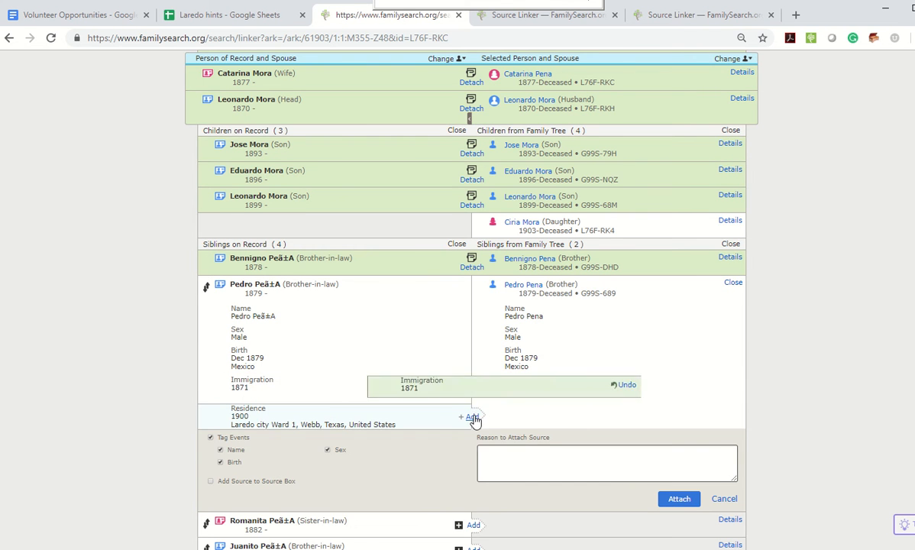
pyautogui.click(470, 415)
pyautogui.click(674, 500)
# - Create the sister-in-law as the wife's sister with a corrected surname, and attach the record with 1882 immigration and 1900 residence
pyautogui.click(474, 380)
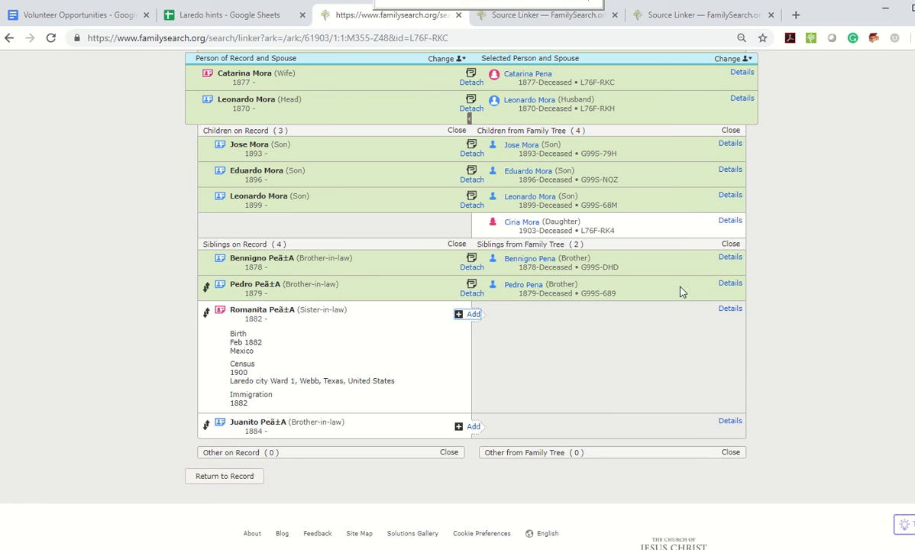
pyautogui.moveTo(884, 132); pyautogui.dragTo(796, 143)
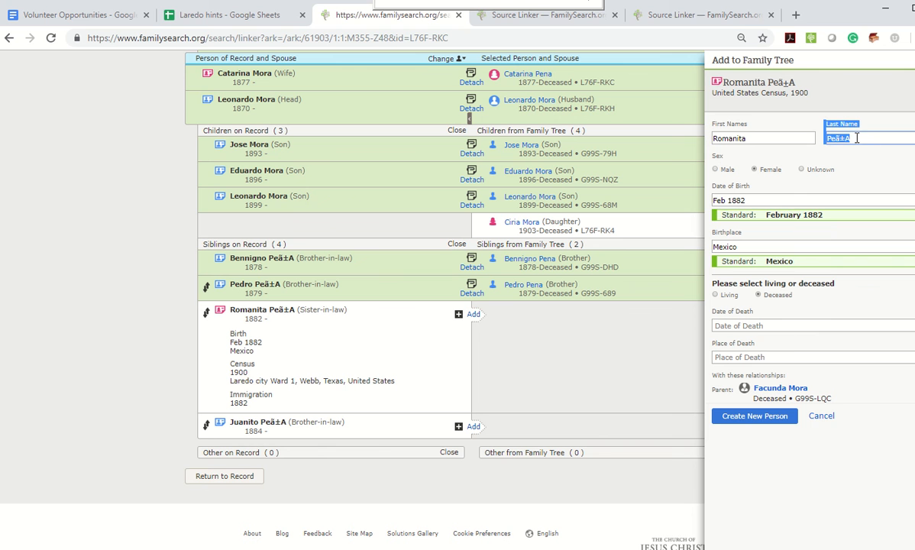
pyautogui.click(857, 171)
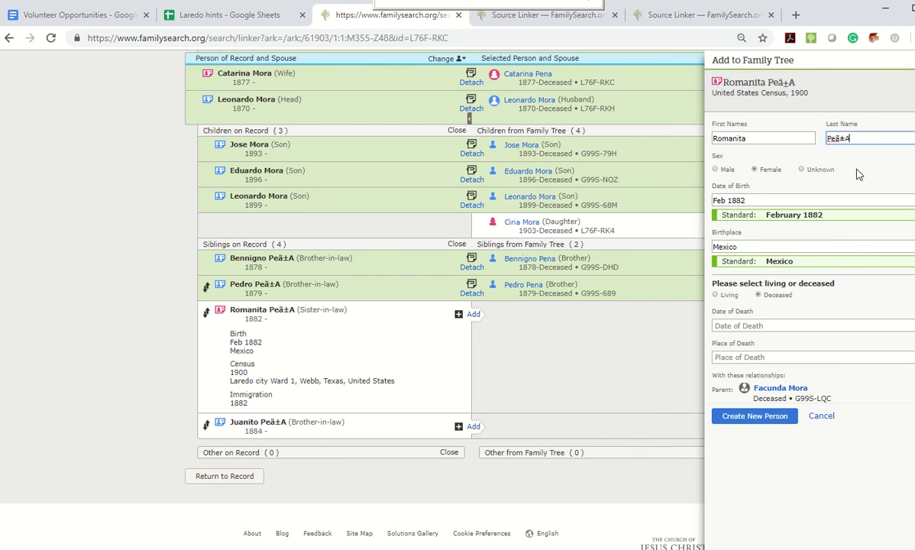
pyautogui.moveTo(861, 142); pyautogui.dragTo(800, 140)
pyautogui.write('Pena')
pyautogui.click(754, 417)
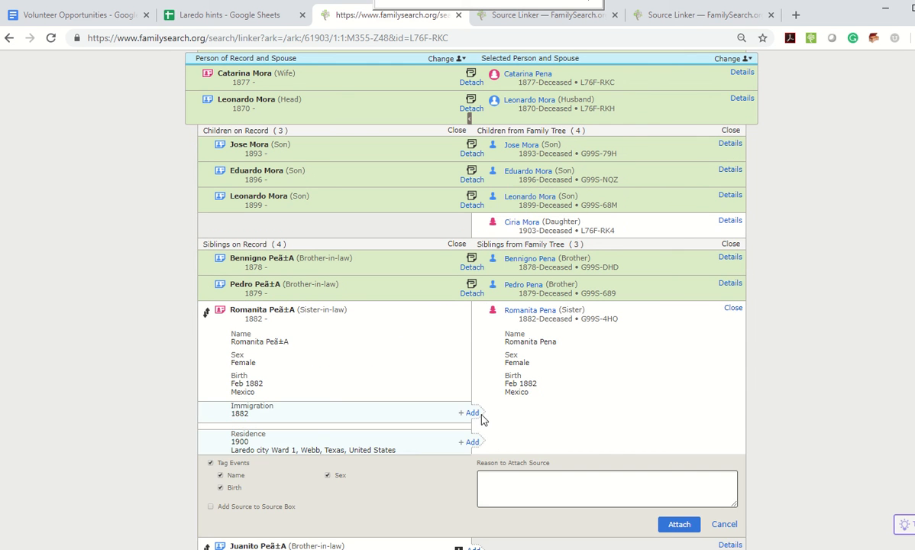
pyautogui.click(462, 391)
pyautogui.click(462, 418)
pyautogui.scroll(-2, 611, 443)
pyautogui.click(679, 393)
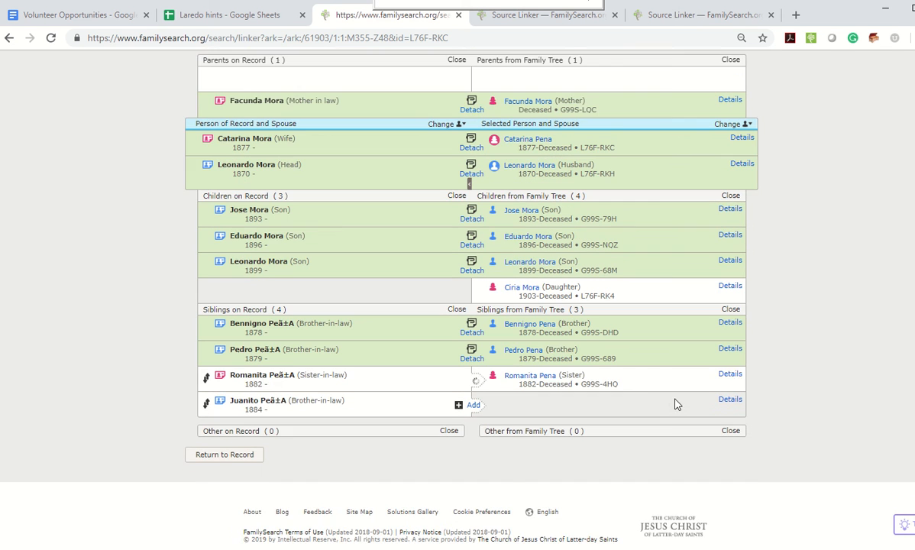
# - Create the last brother-in-law as a new person with a corrected surname, and attach the record with 1884 immigration and 1900 residence
pyautogui.click(470, 405)
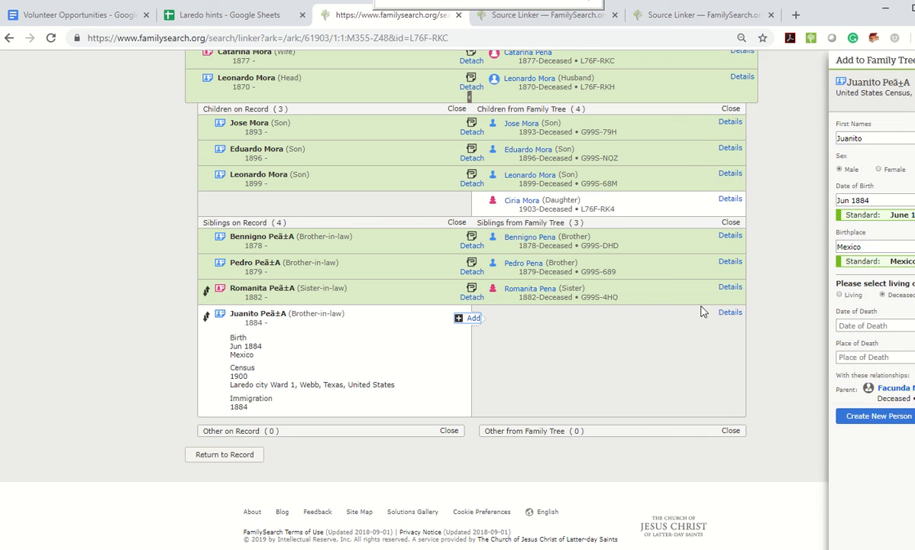
pyautogui.moveTo(864, 137); pyautogui.dragTo(811, 136)
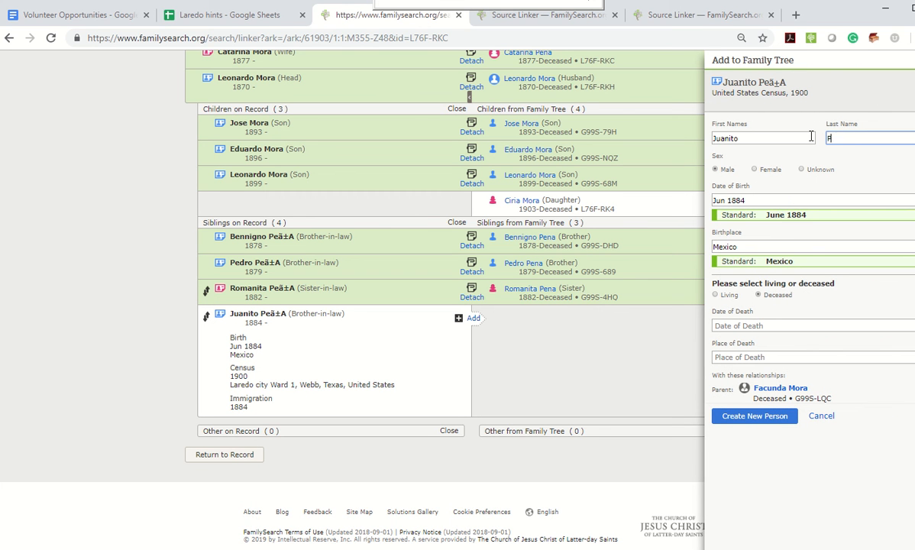
pyautogui.click(760, 421)
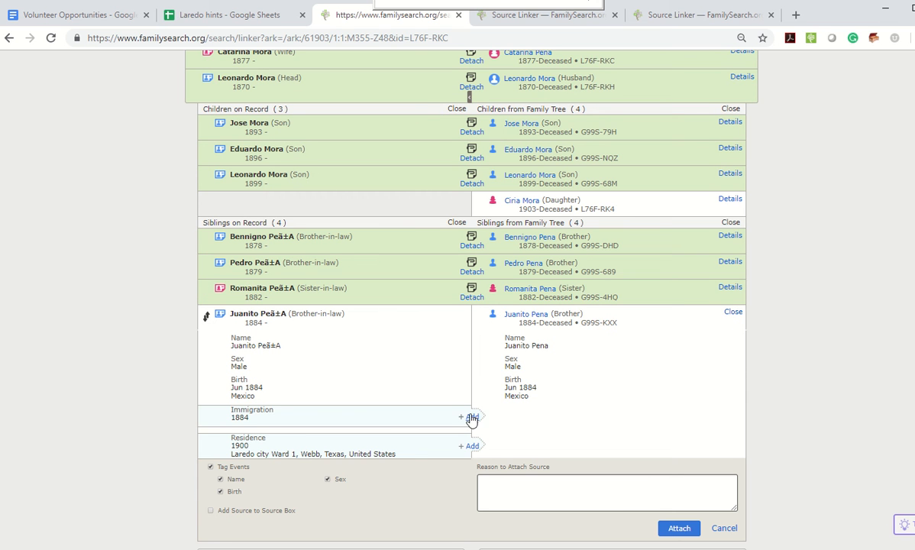
pyautogui.click(471, 418)
pyautogui.click(471, 446)
pyautogui.click(677, 527)
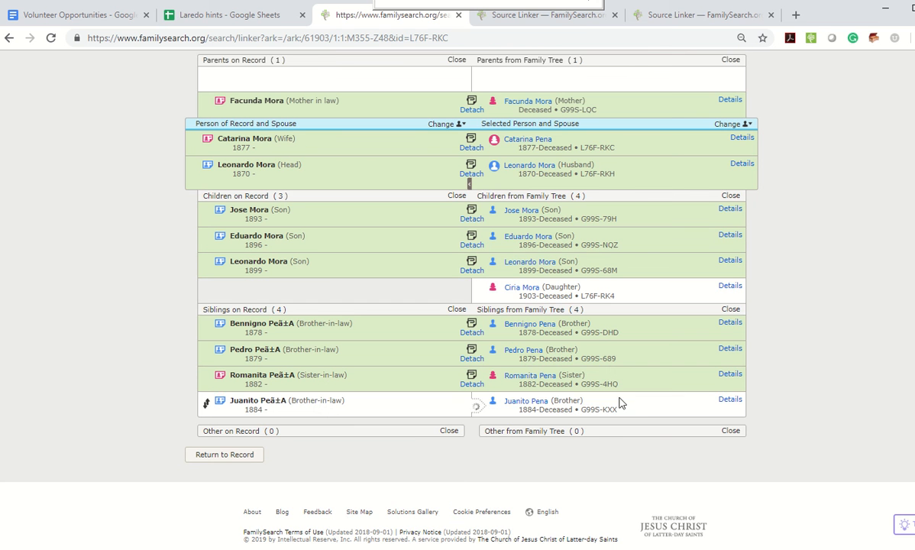
pyautogui.scroll(2, 611, 378)
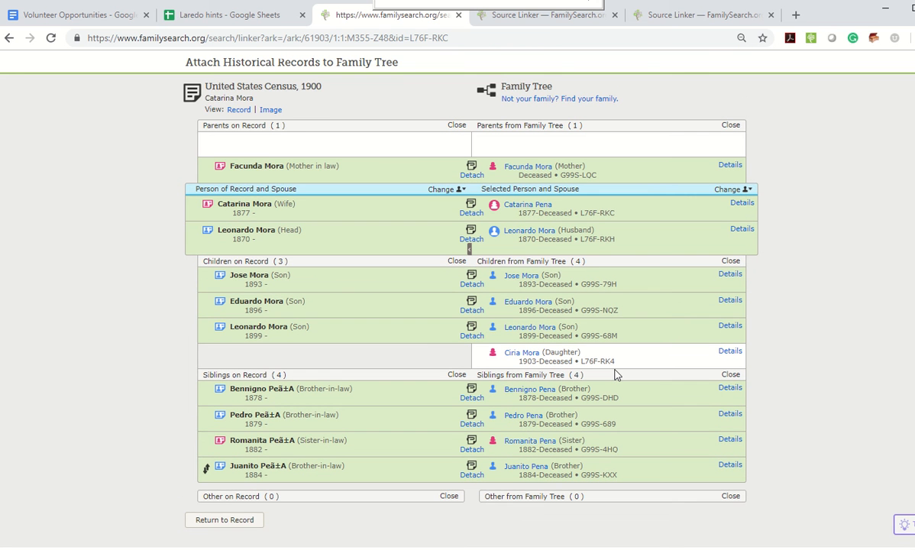